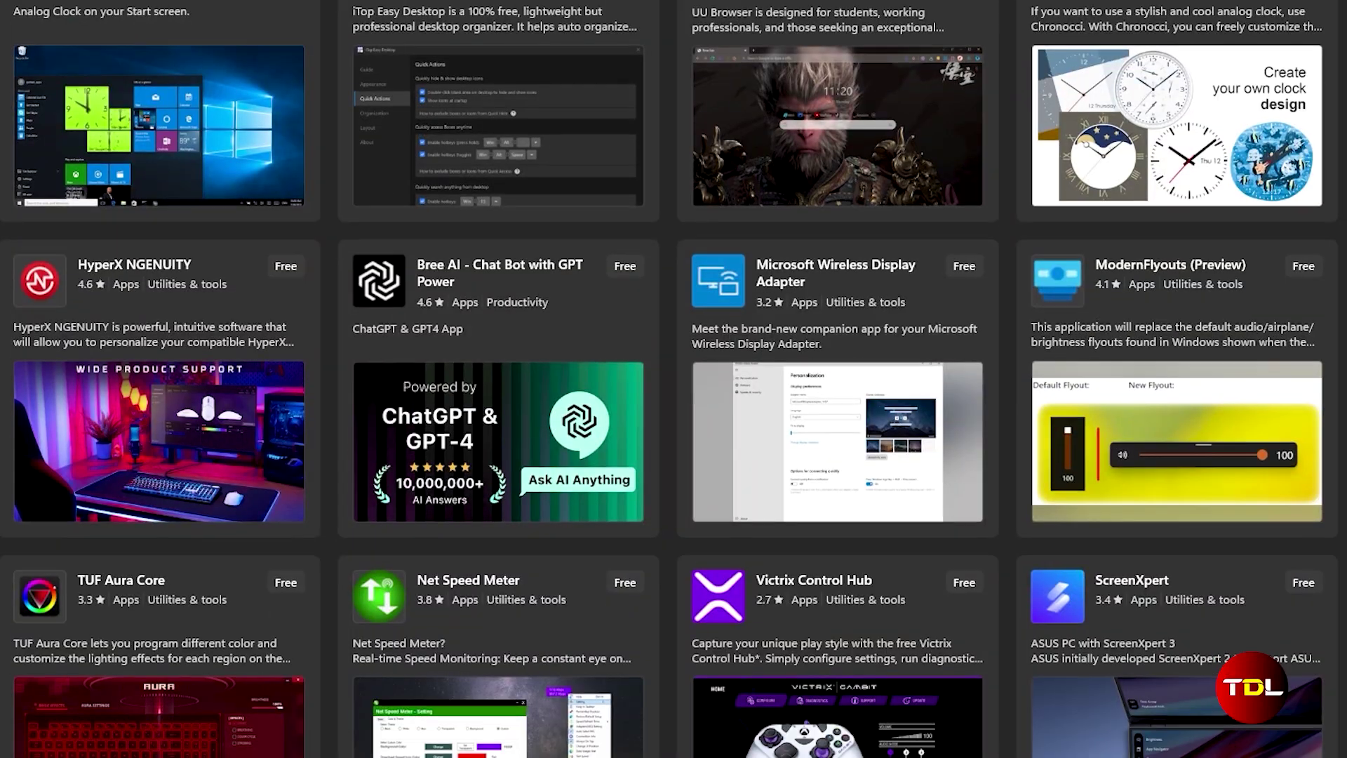
Scroll down through the Microsoft Store's free Utilities & tools app listings
scroll(673, 379, "down", 10)
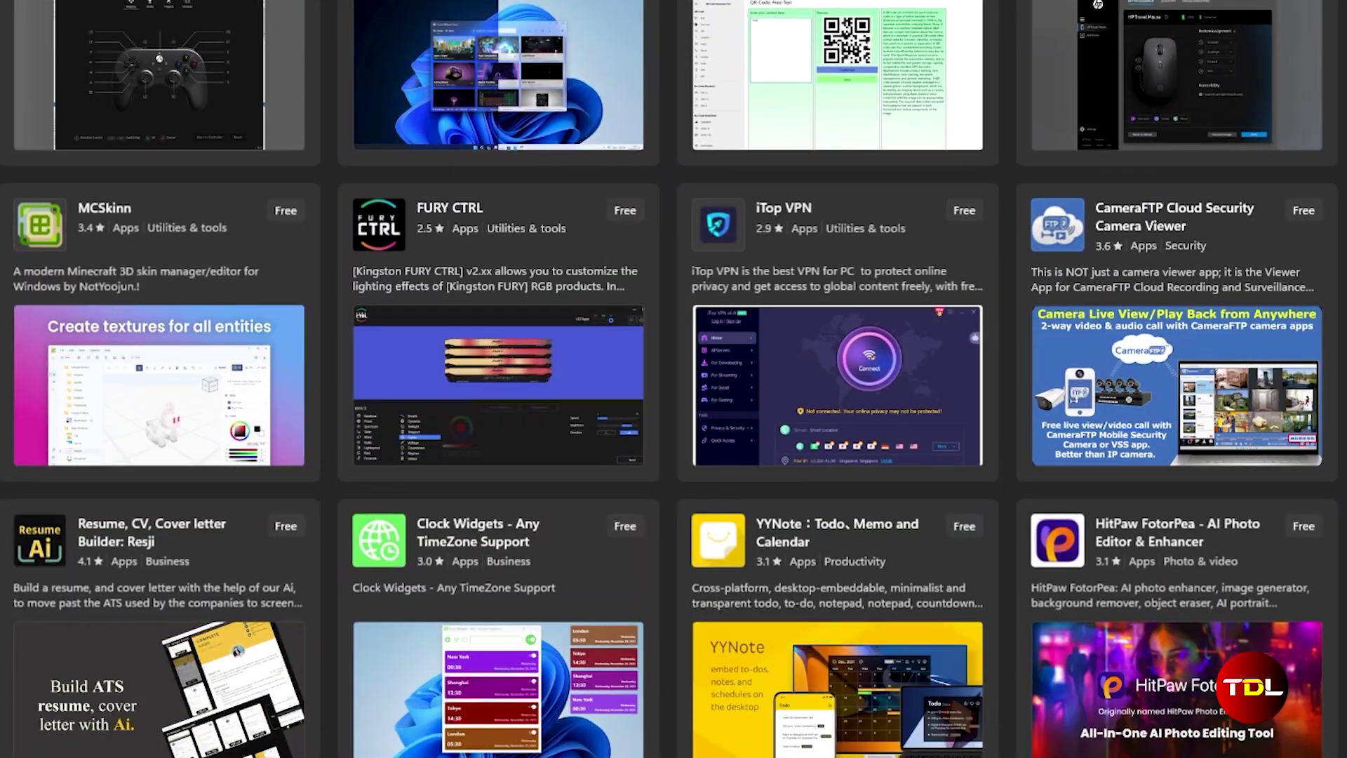
scroll(673, 379, "down", 9)
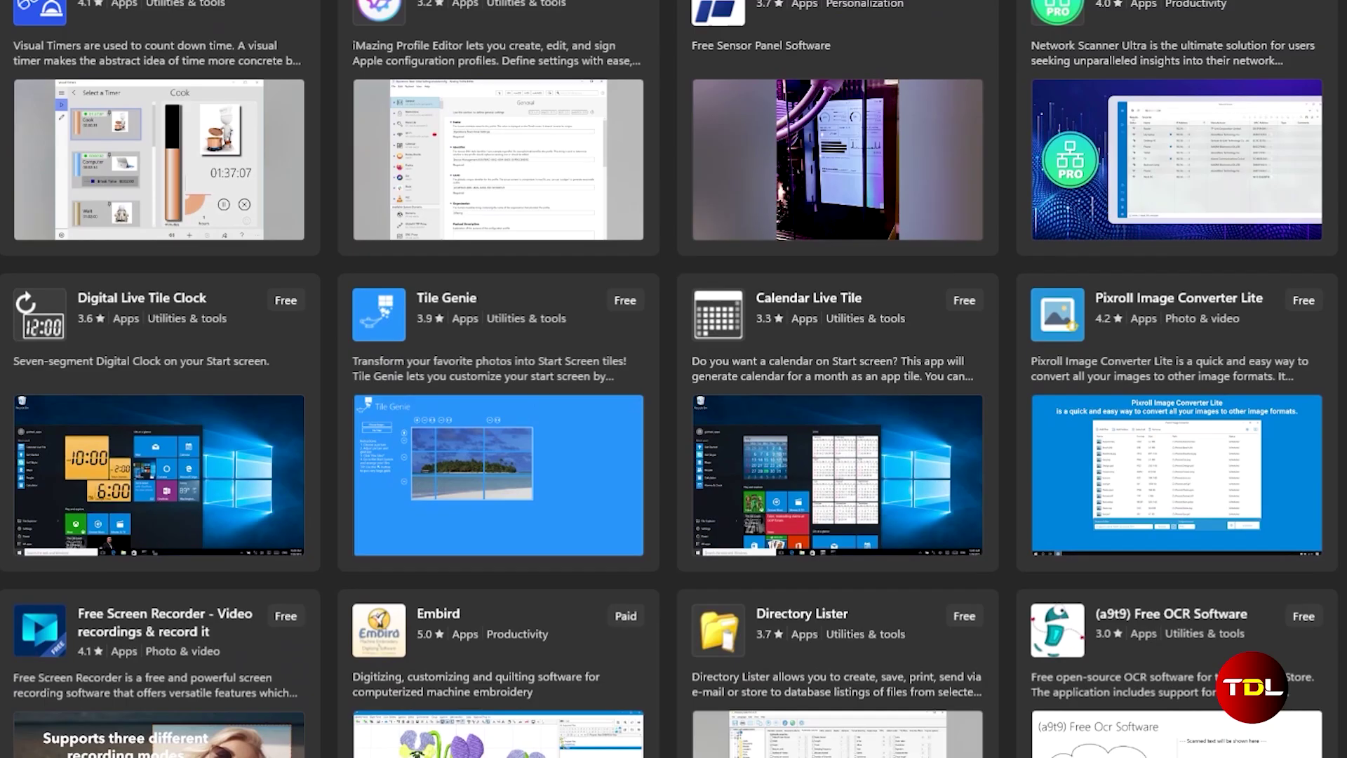
scroll(673, 379, "down", 7)
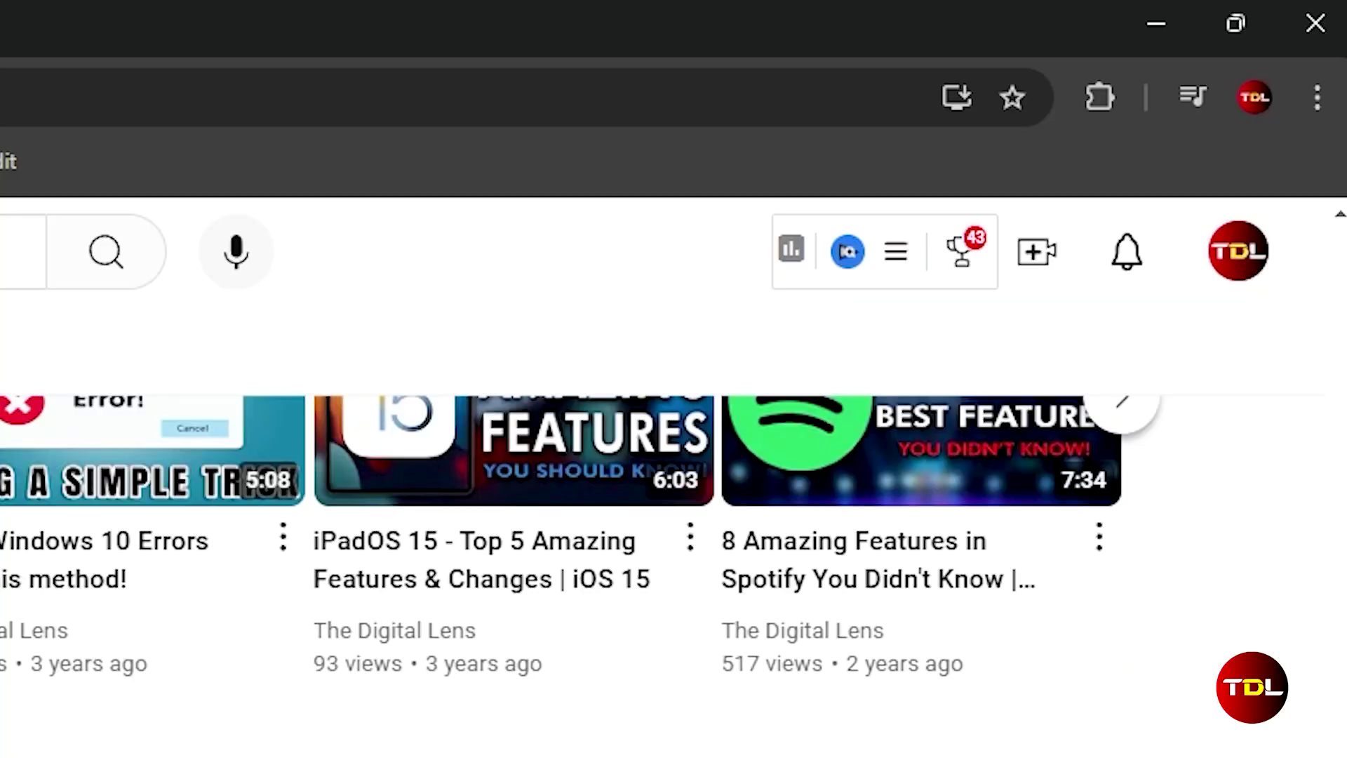
Scroll down The Digital Lens YouTube channel page
scroll(673, 491, "down", 4)
scroll(561, 561, "down", 4)
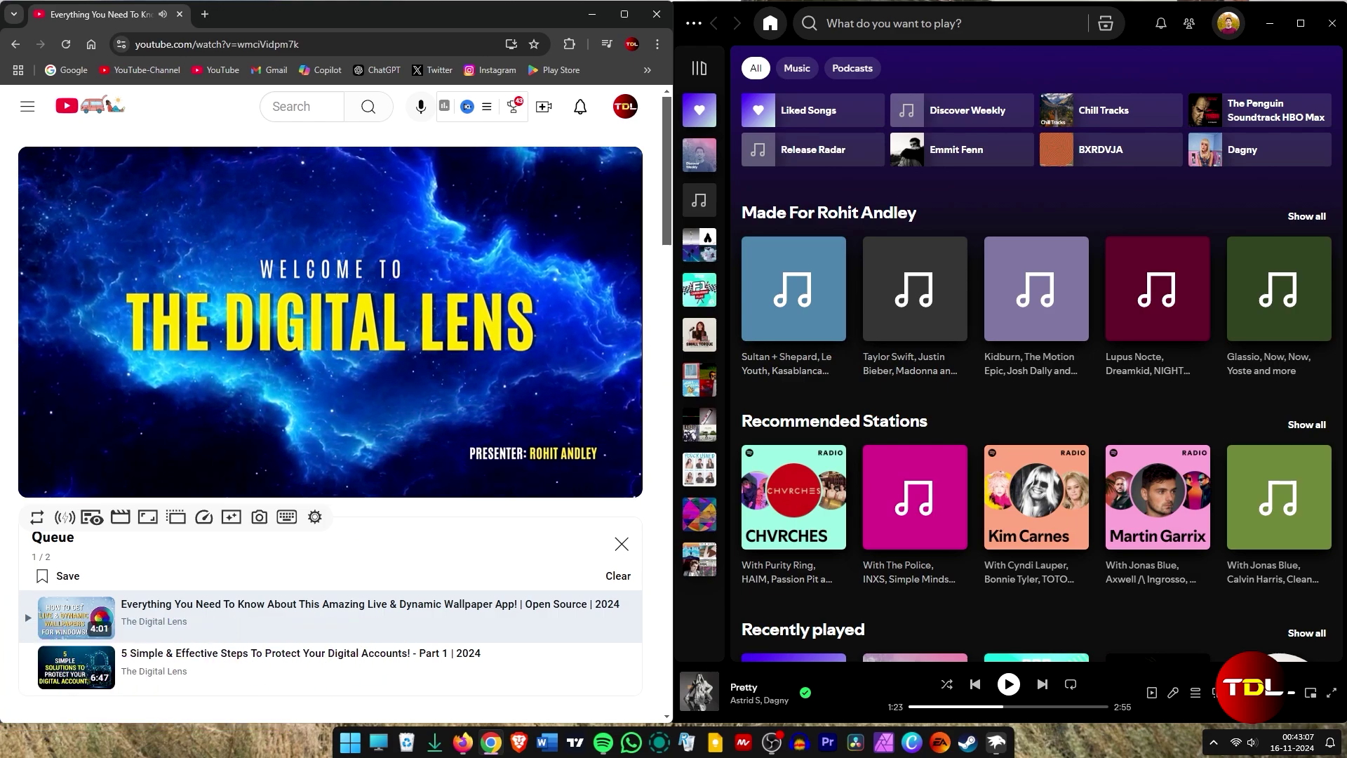
Pause, resume and re-pause the YouTube video with K, then play and pause Spotify's track
key("k")
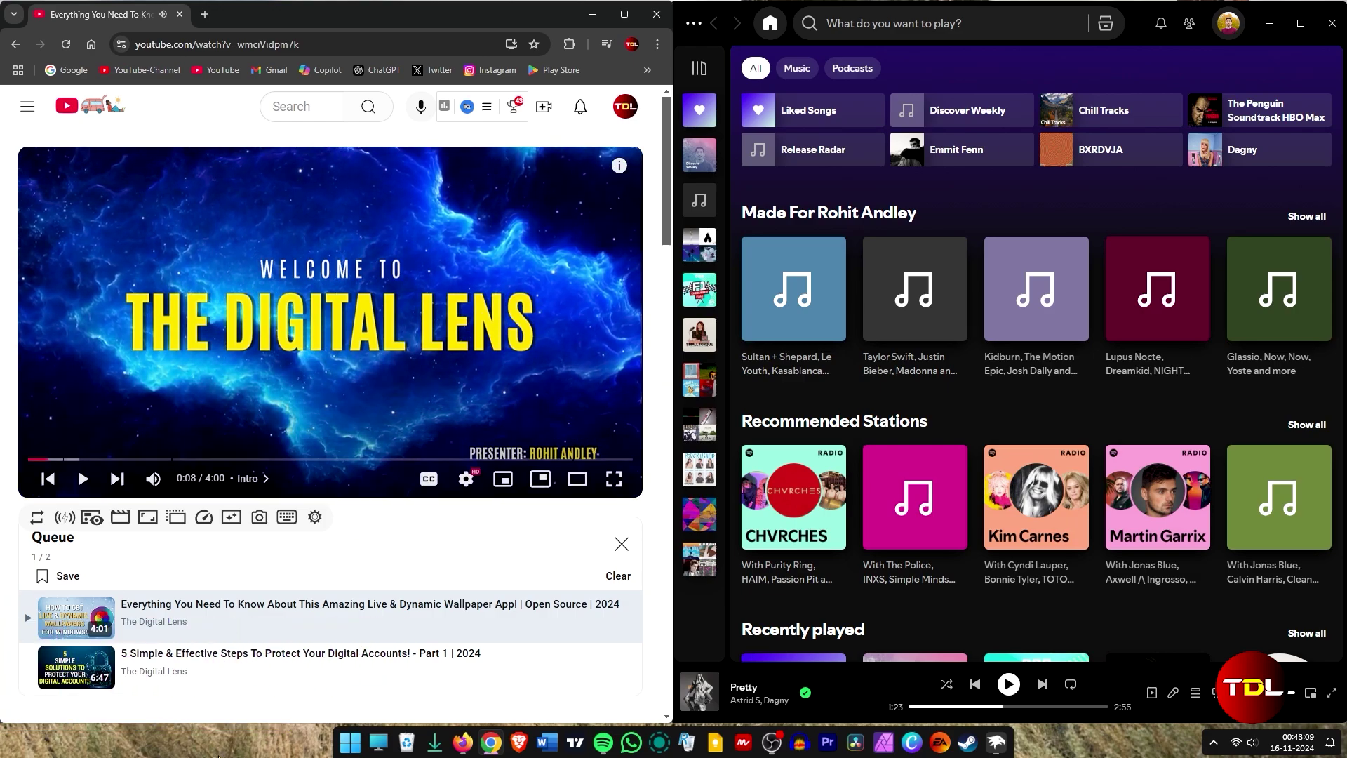
key("k")
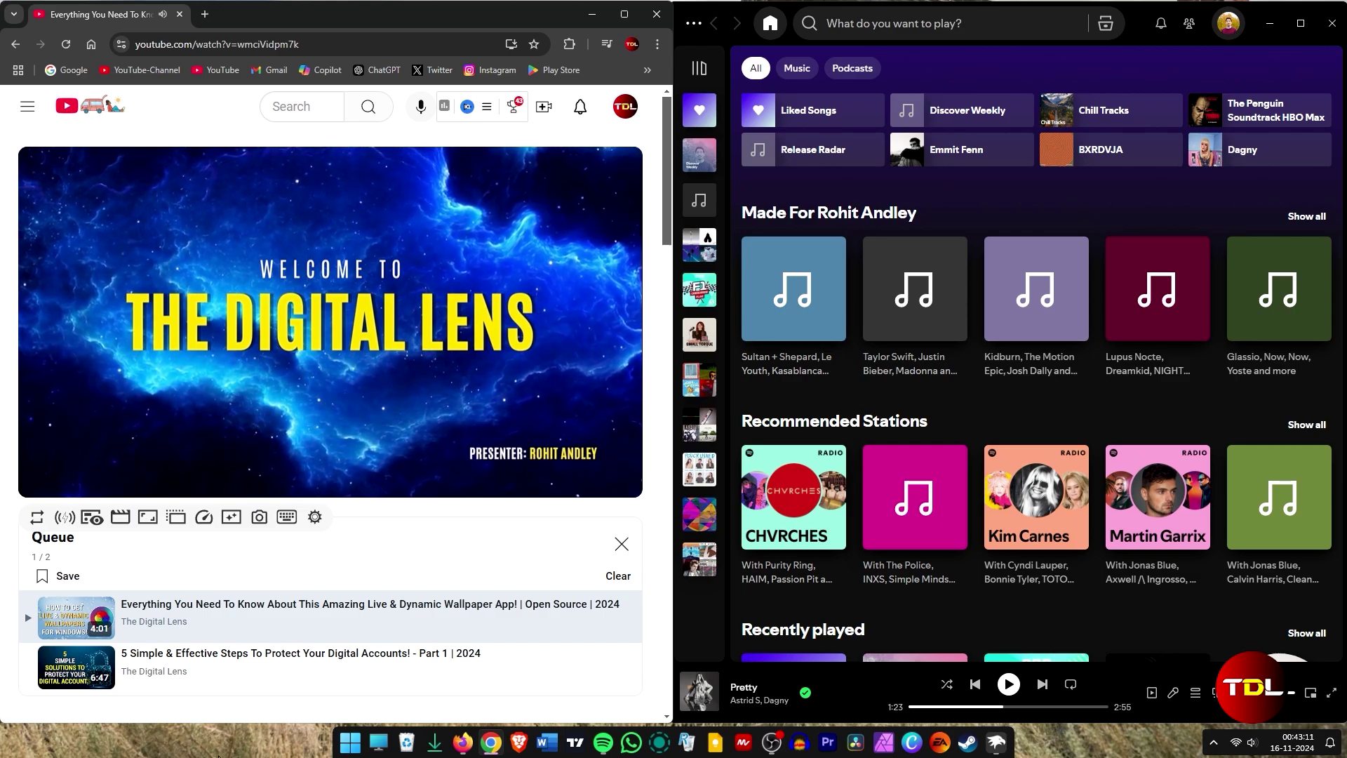
key("k")
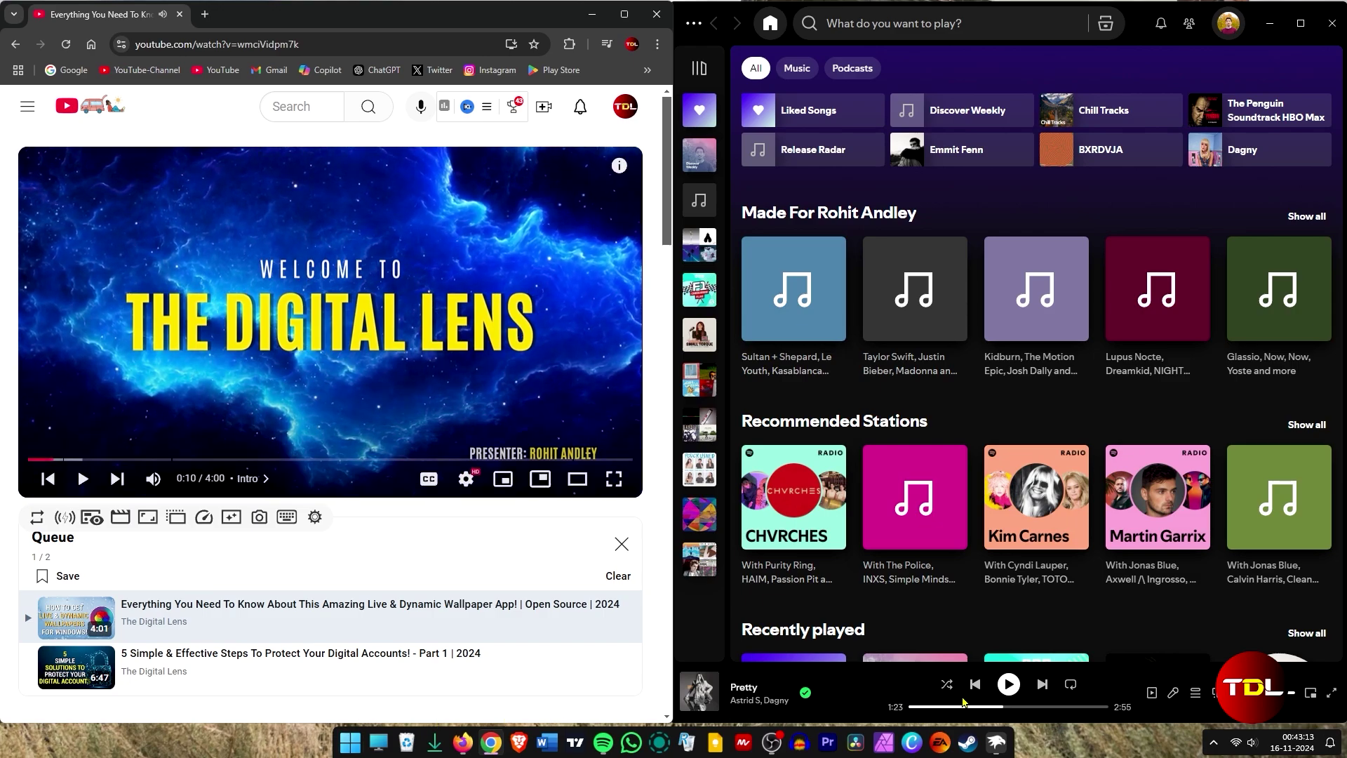
left_click(1009, 685)
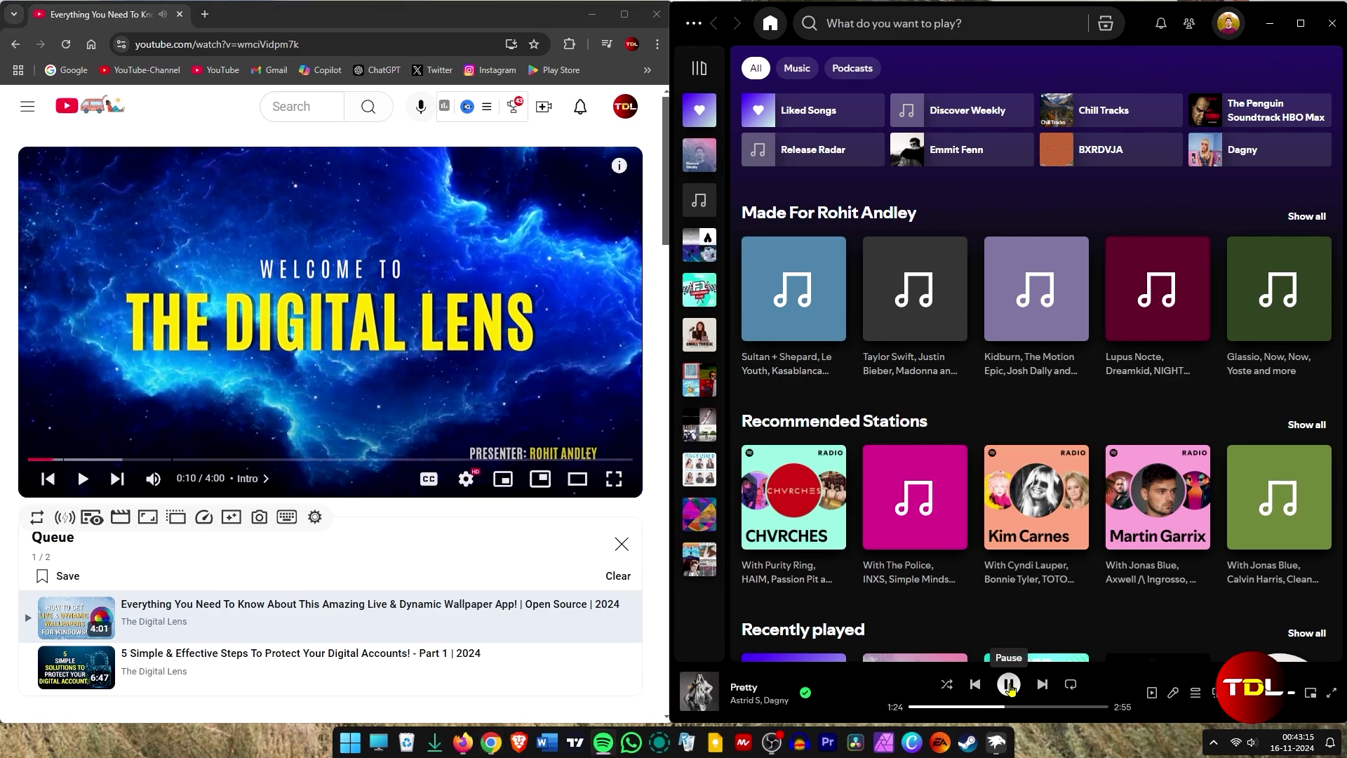
left_click(1009, 686)
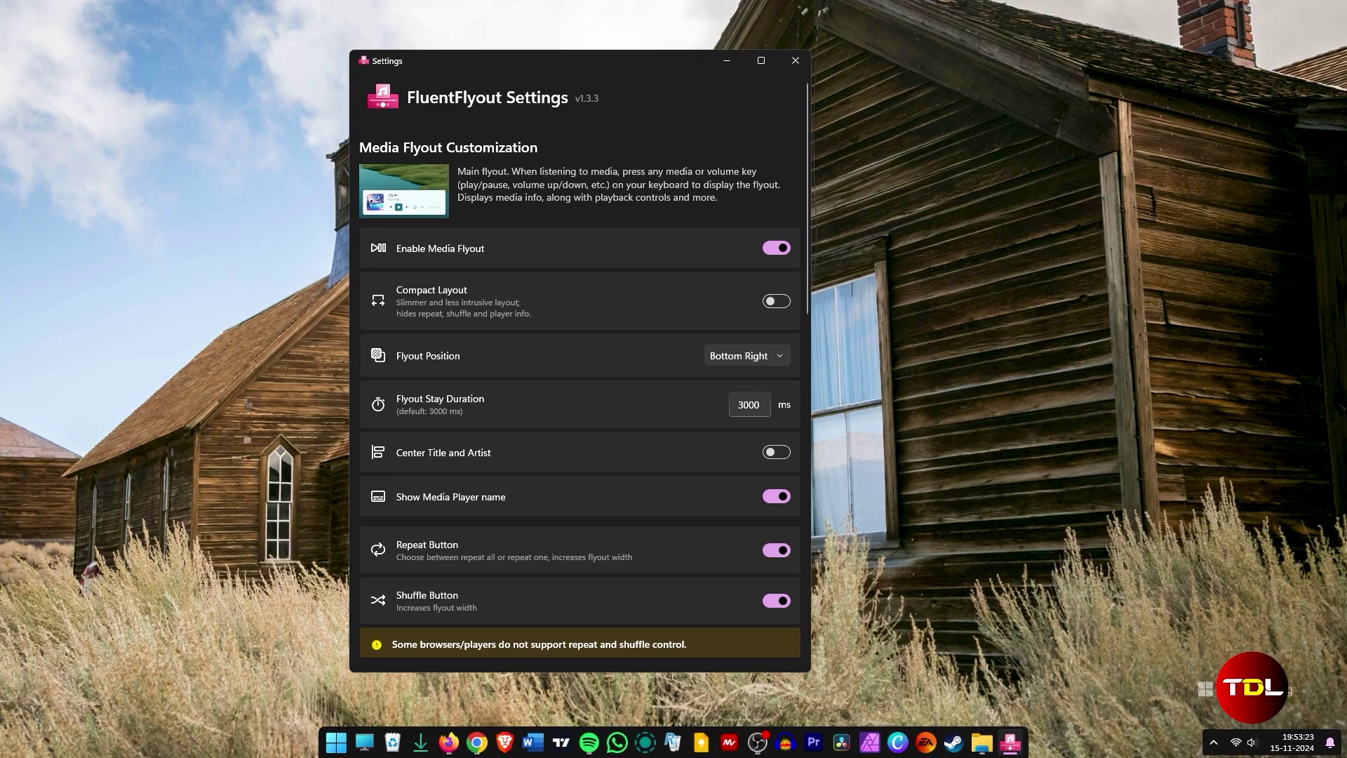
Bring up the FluentFlyout media flyout and skip ahead two tracks with its Next button
key("XF86AudioPlay")
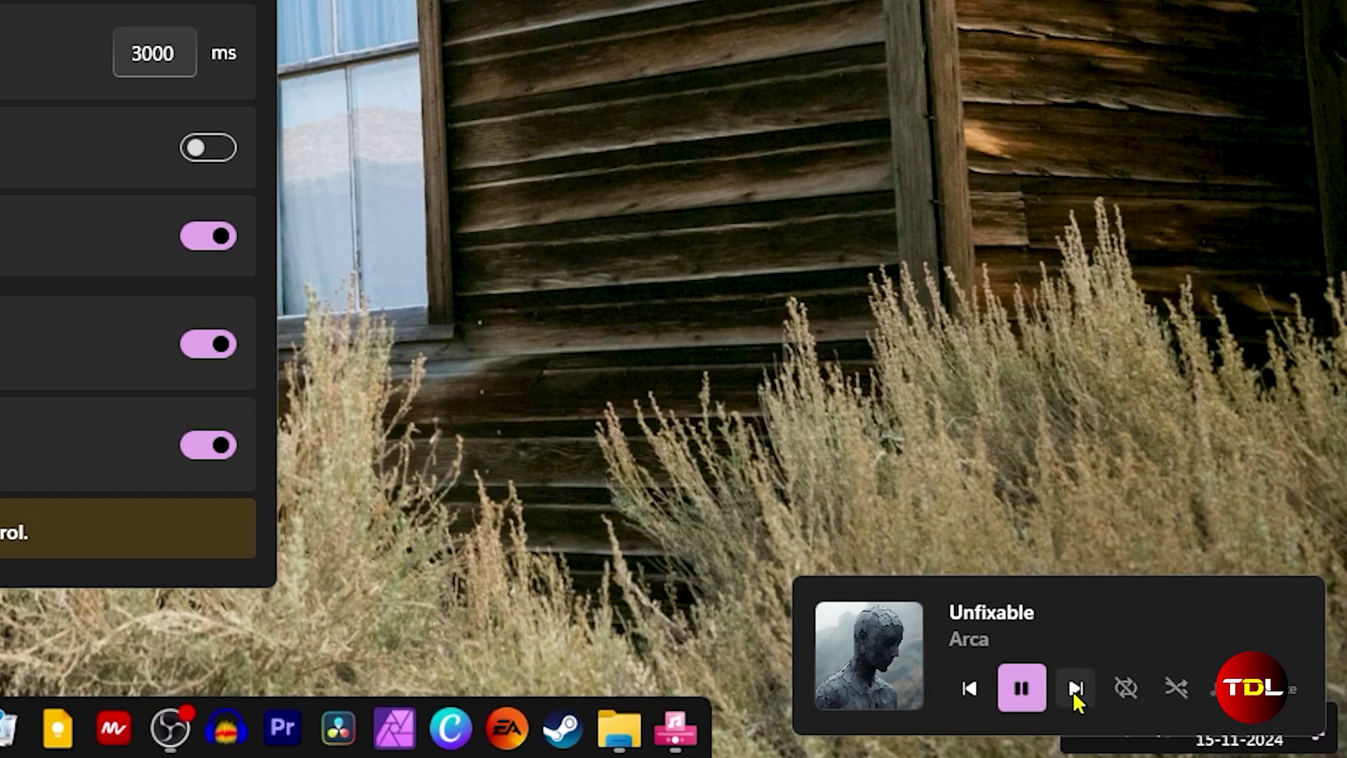
left_click(1074, 691)
left_click(1073, 691)
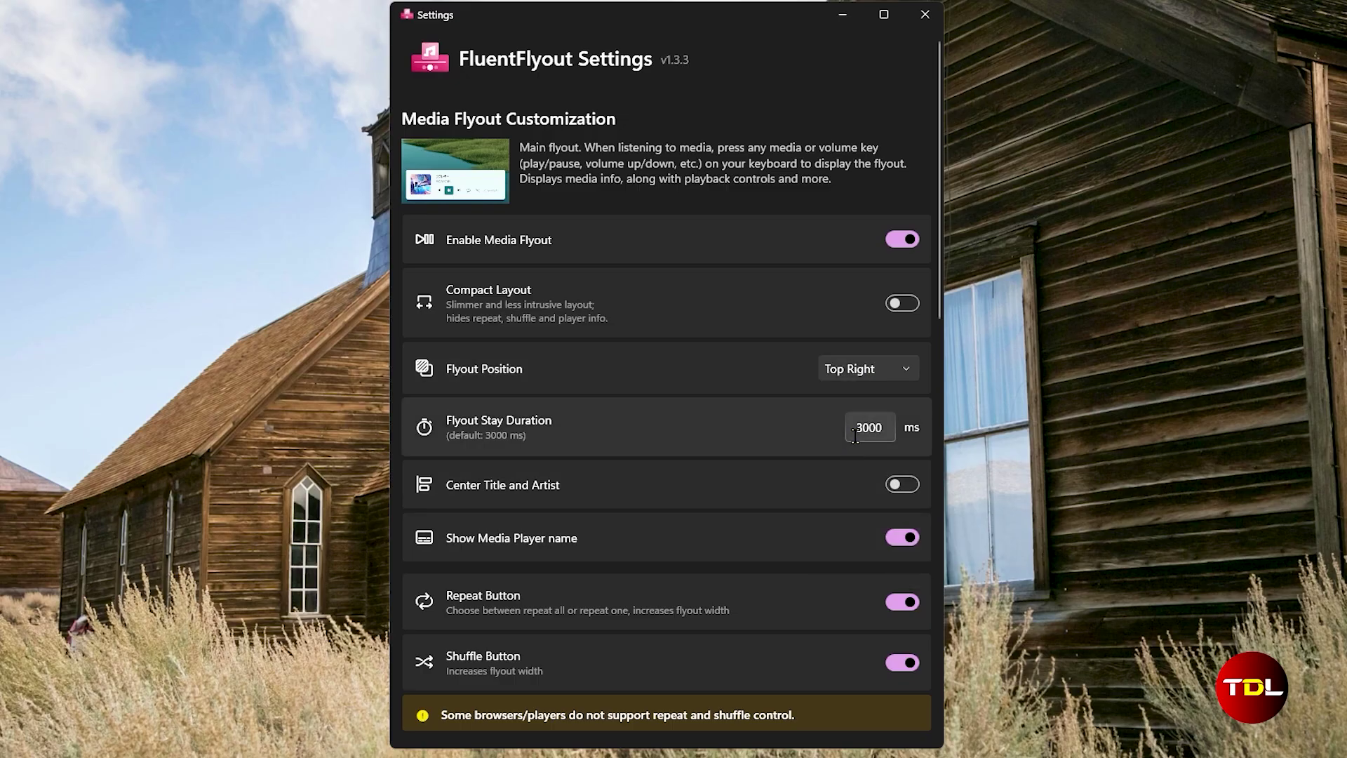
Set the flyout Stay Duration to 4000 ms and turn on Center Title and Artist
left_click(860, 428)
type("4000")
scroll(879, 473, "down", 1)
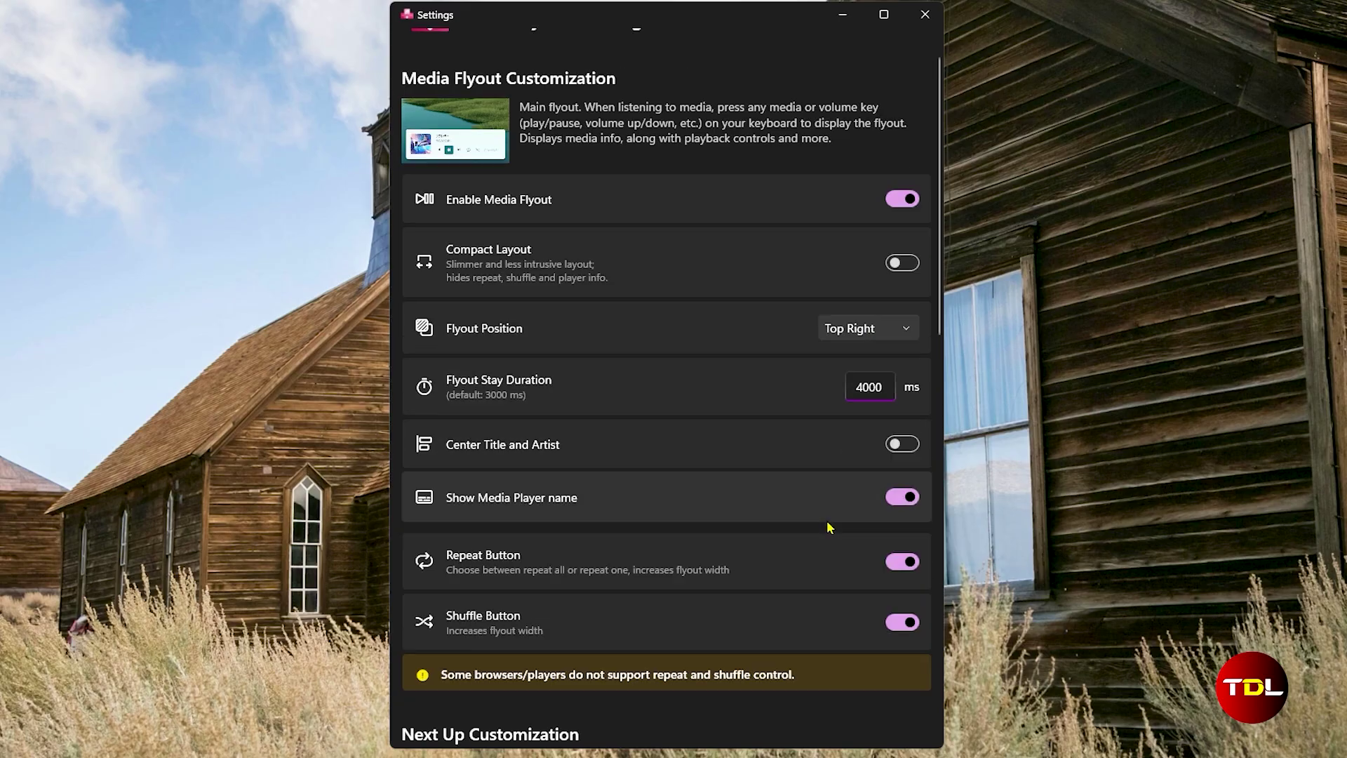
left_click(901, 444)
scroll(916, 635, "down", 15)
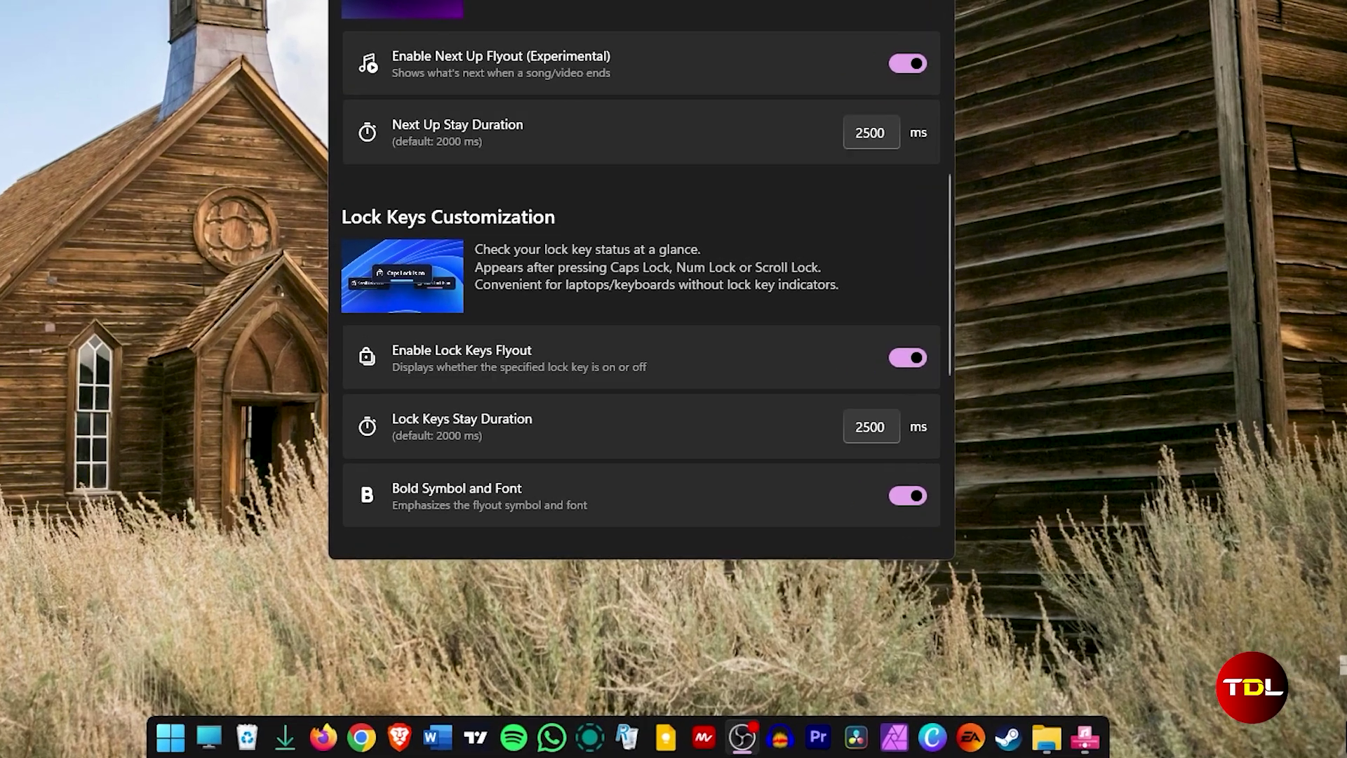
Toggle Caps Lock, Scroll Lock and Num Lock to preview their status flyouts, then turn Scroll and Caps Lock off
key("Caps_Lock")
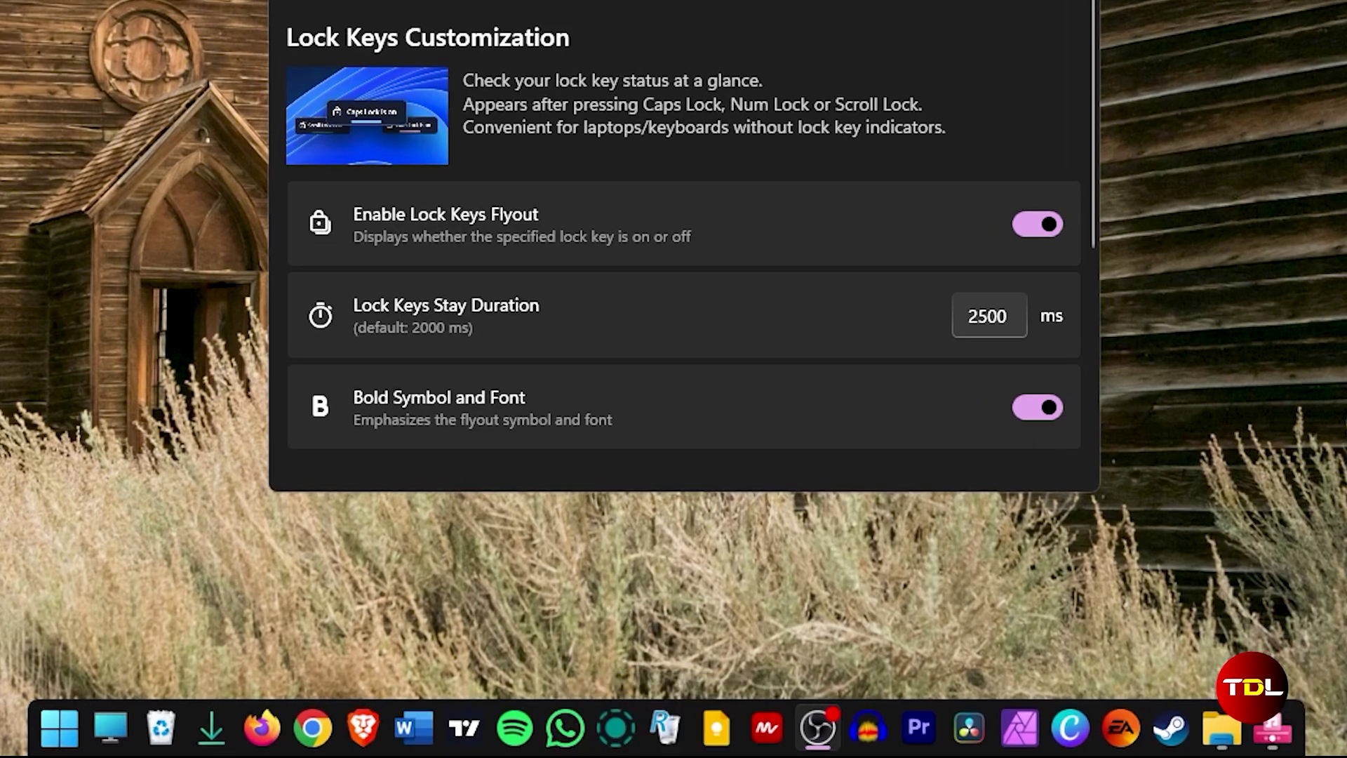
key("Scroll_Lock")
key("Num_Lock")
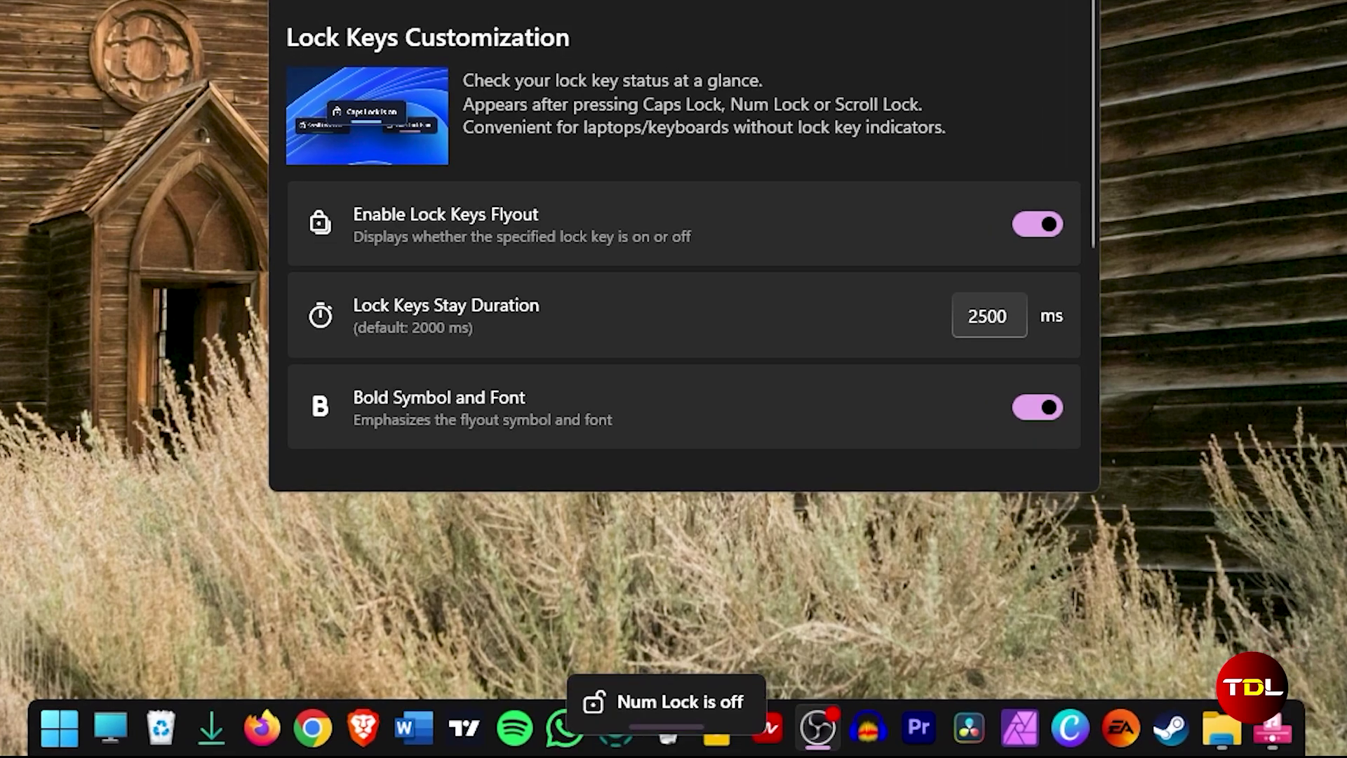
key("Scroll_Lock")
key("Caps_Lock")
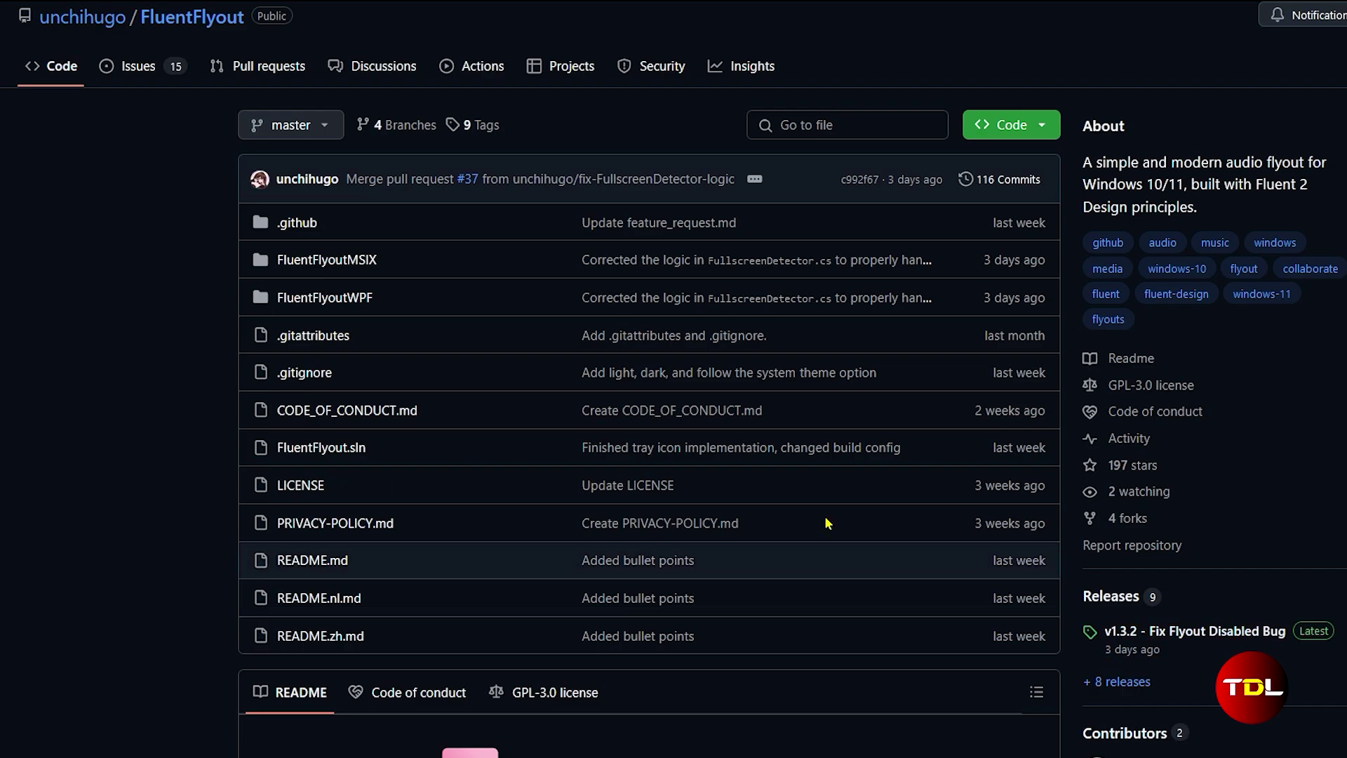
Open the repository's Discussions and read through the 'New Feature ideas' thread
left_click(377, 70)
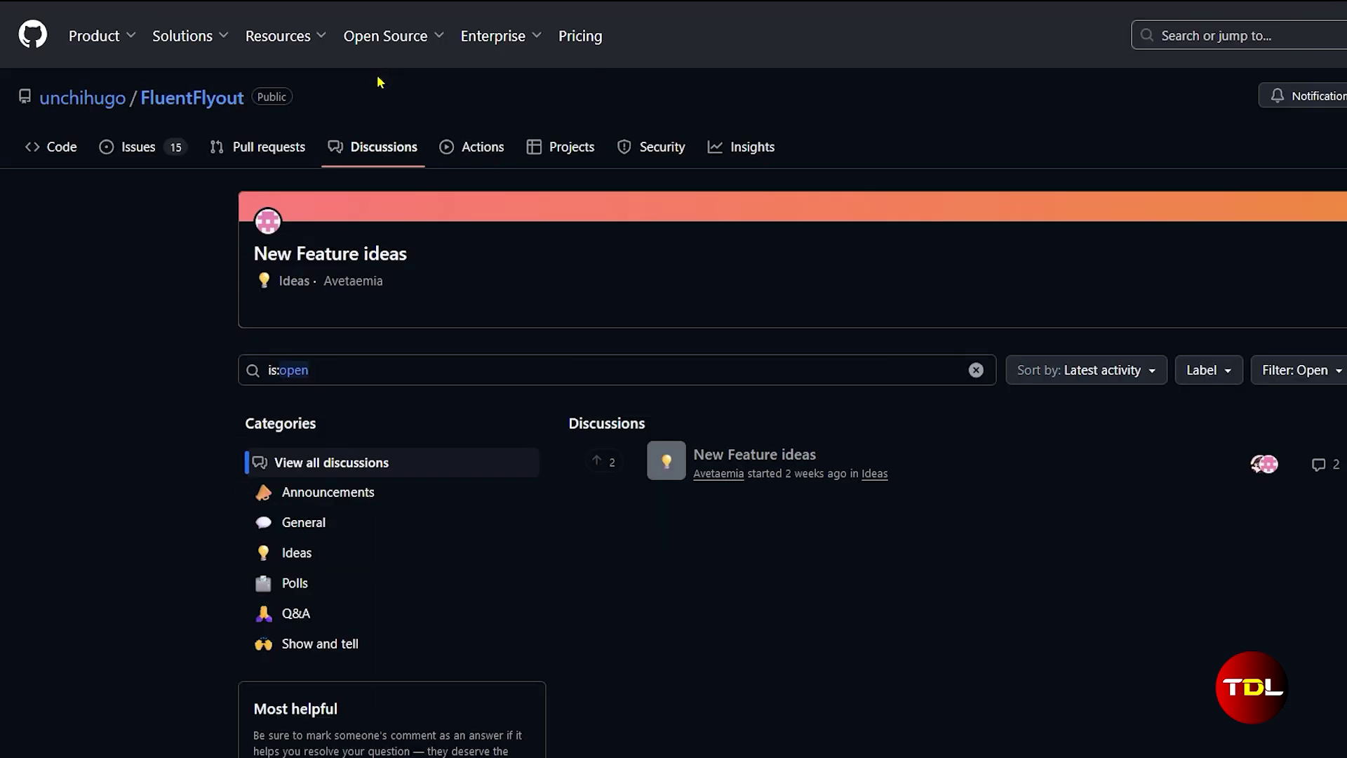
left_click(795, 464)
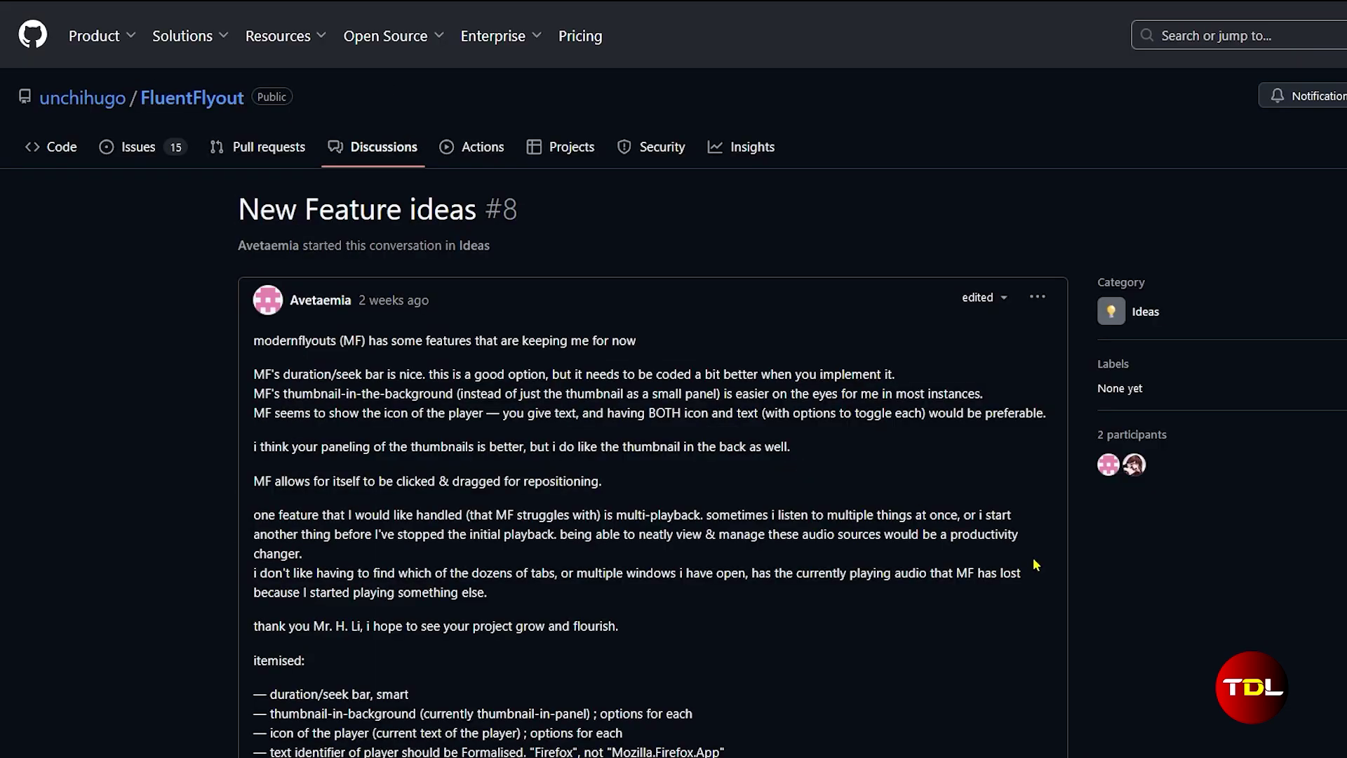
scroll(1038, 566, "down", 2)
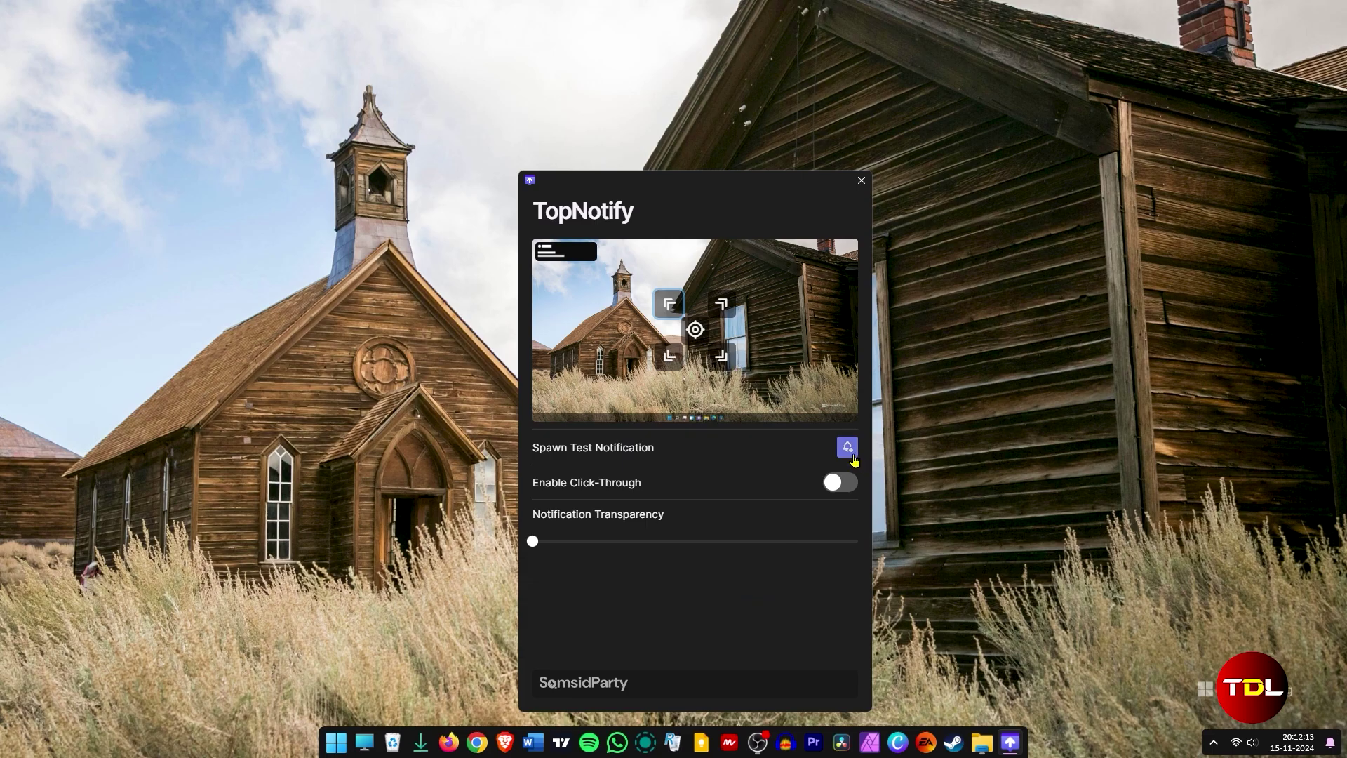
Spawn a test notification and try the top-right, bottom-left and bottom-right corners
left_click(853, 456)
left_click(722, 308)
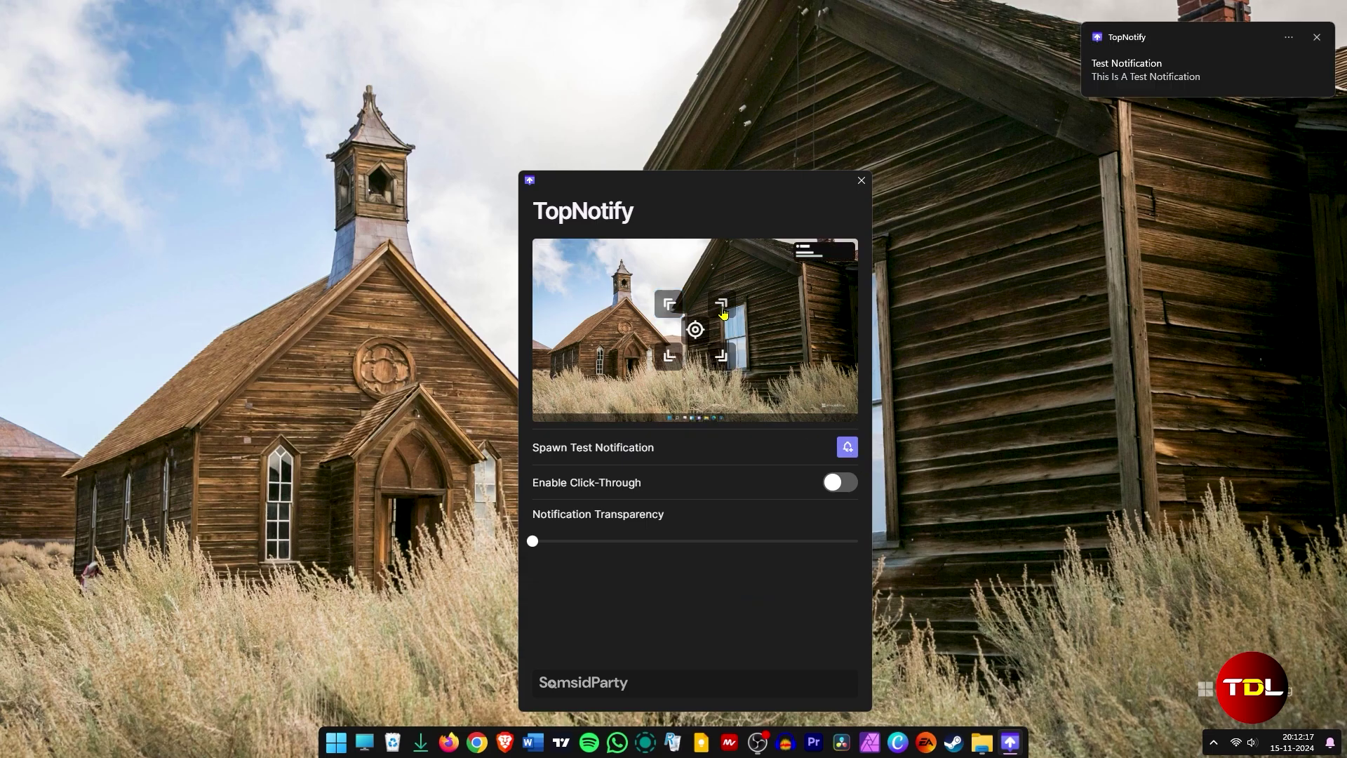
left_click(670, 355)
left_click(719, 358)
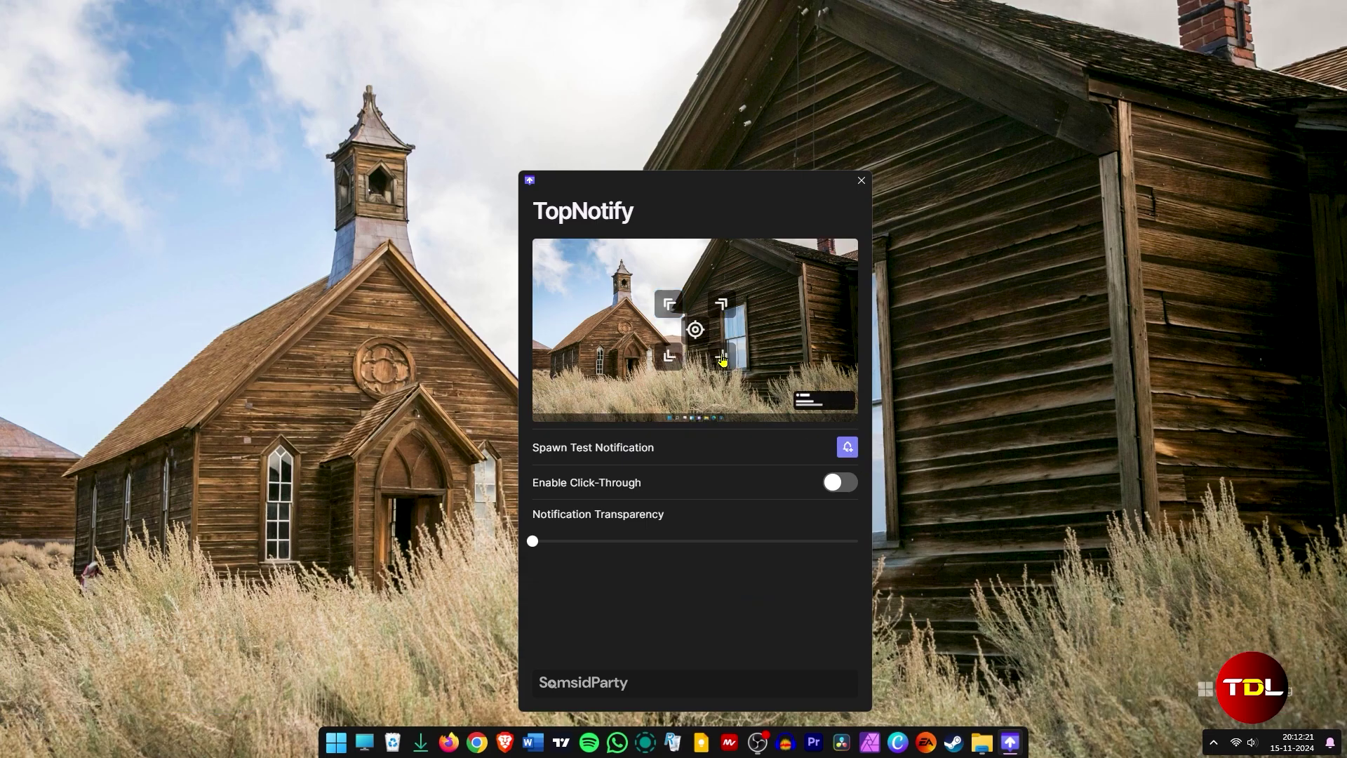
Set a custom notification position near the top of the screen and test it
left_click(695, 329)
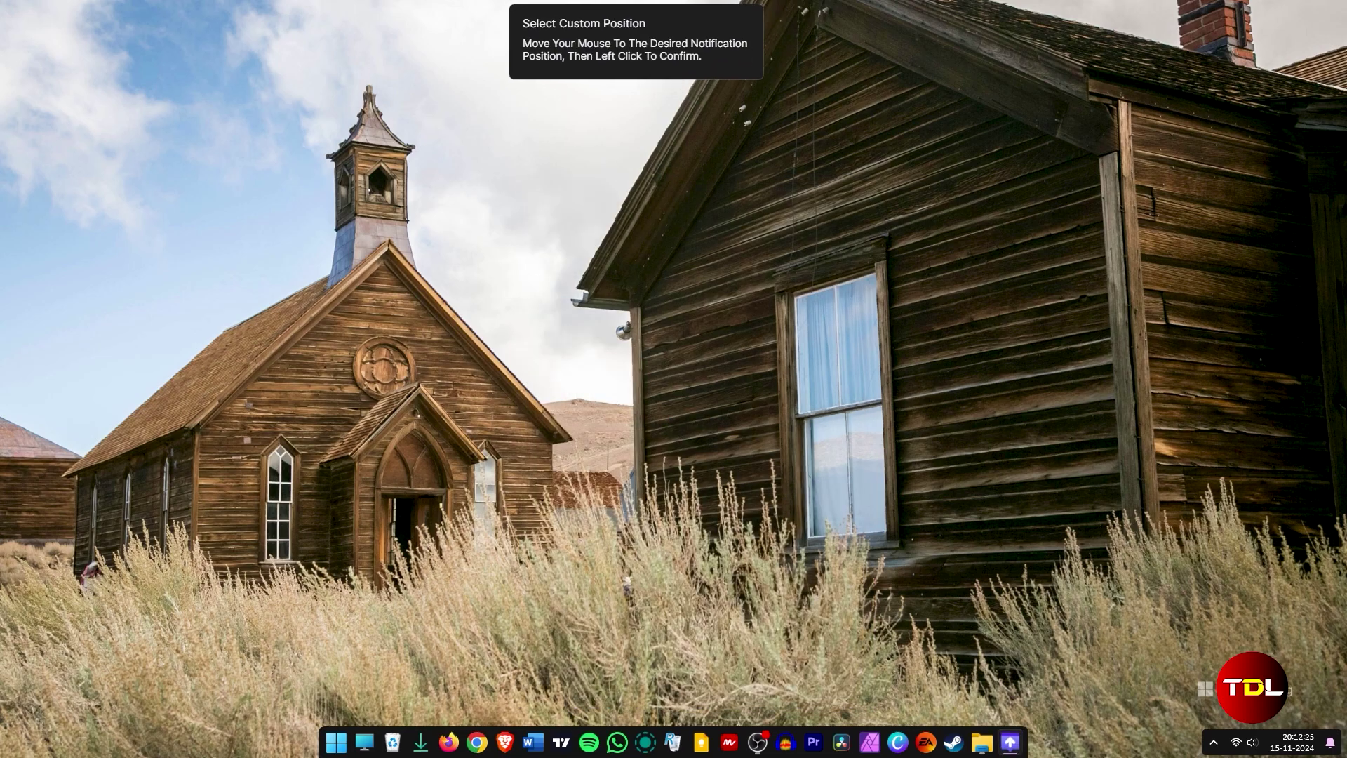
left_click(333, 27)
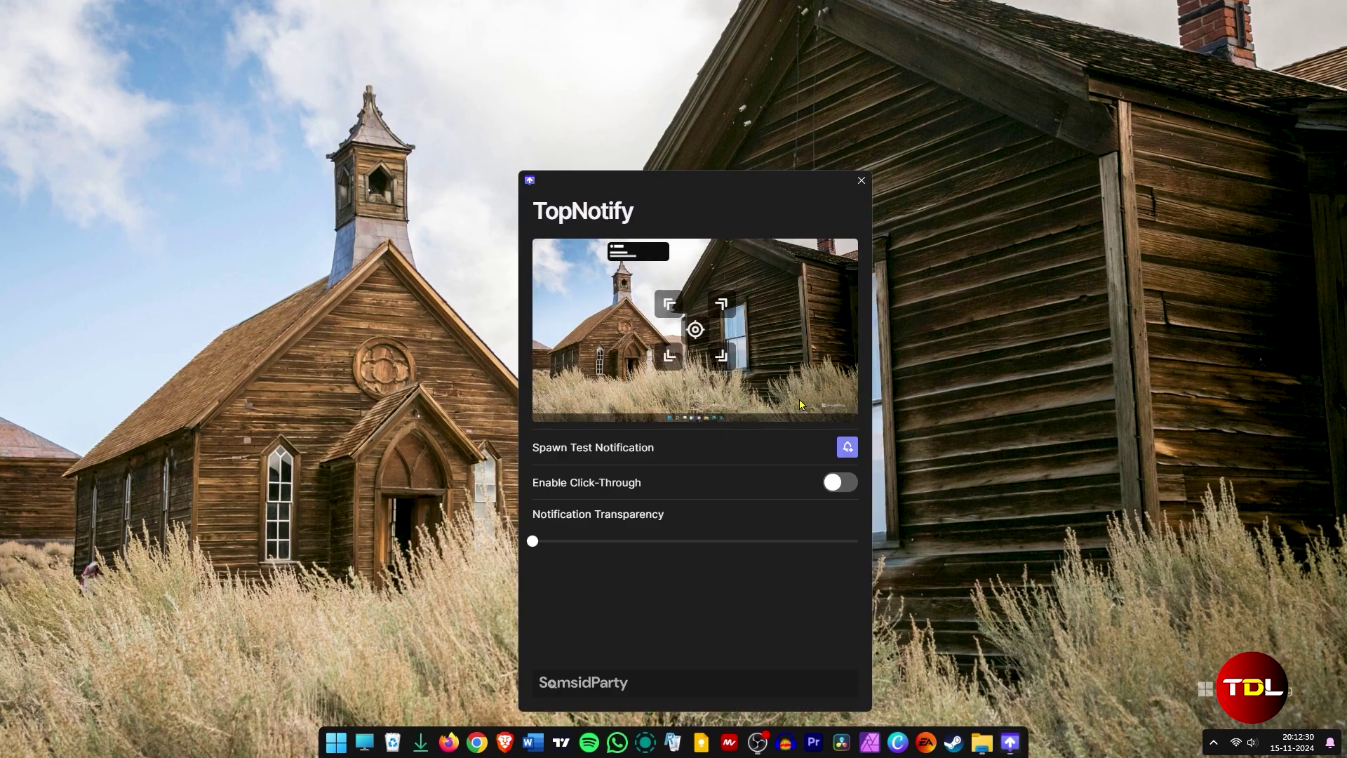
left_click(847, 449)
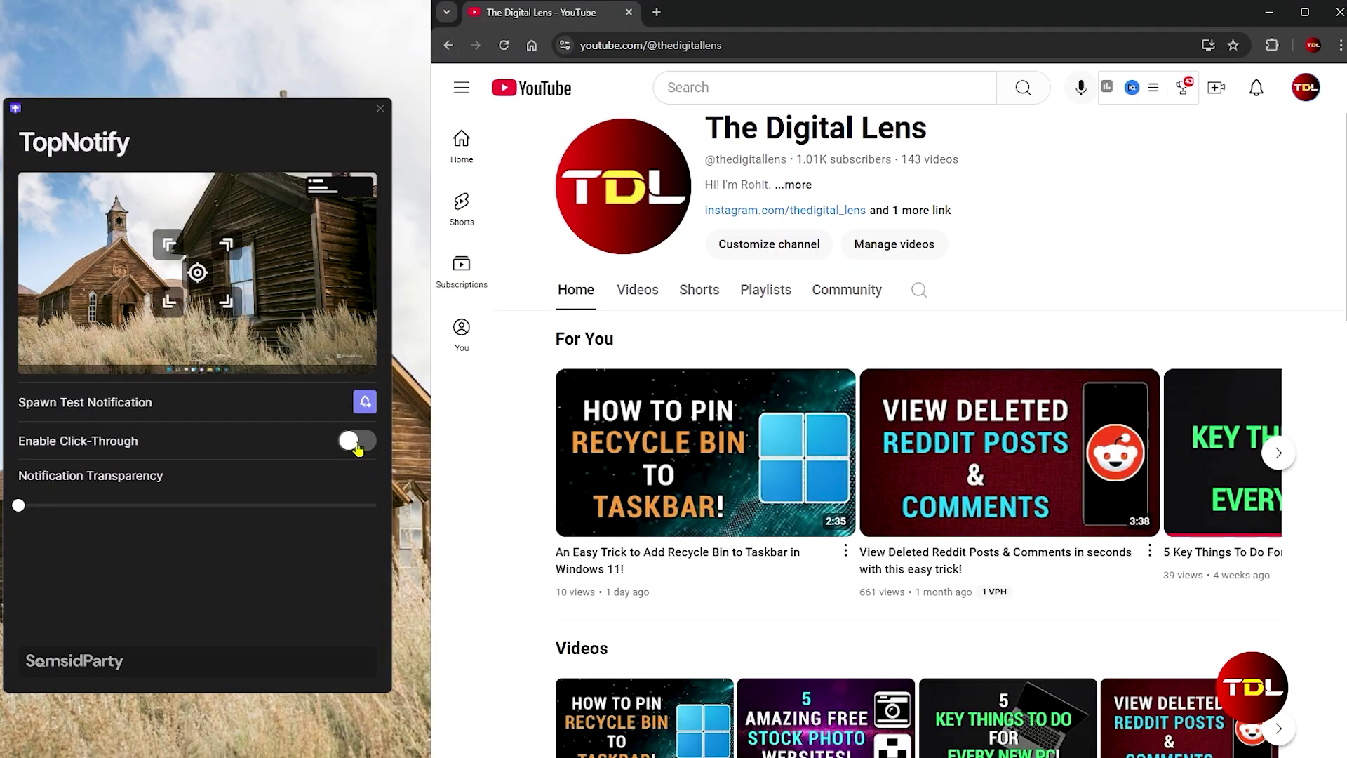
Enable click-through and set notification transparency to about 70%
left_click(357, 442)
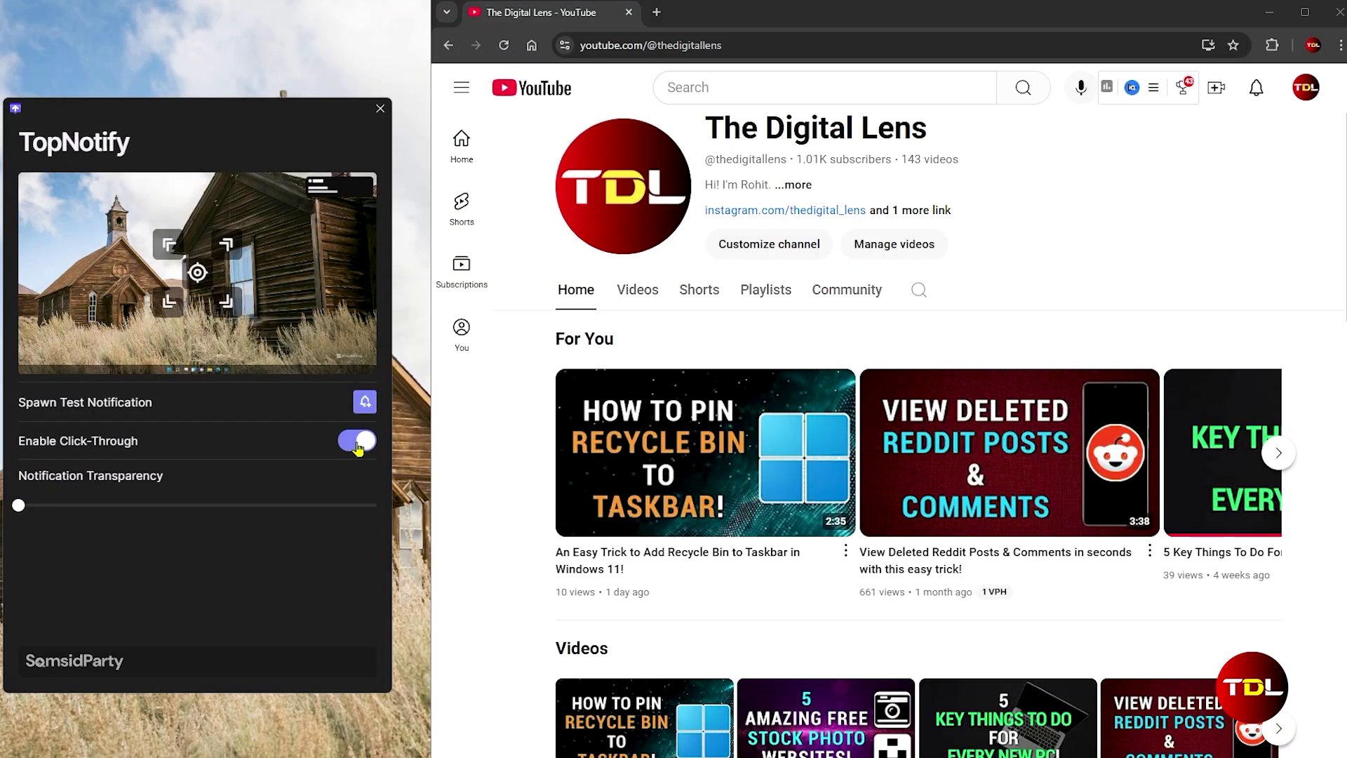
left_click(366, 405)
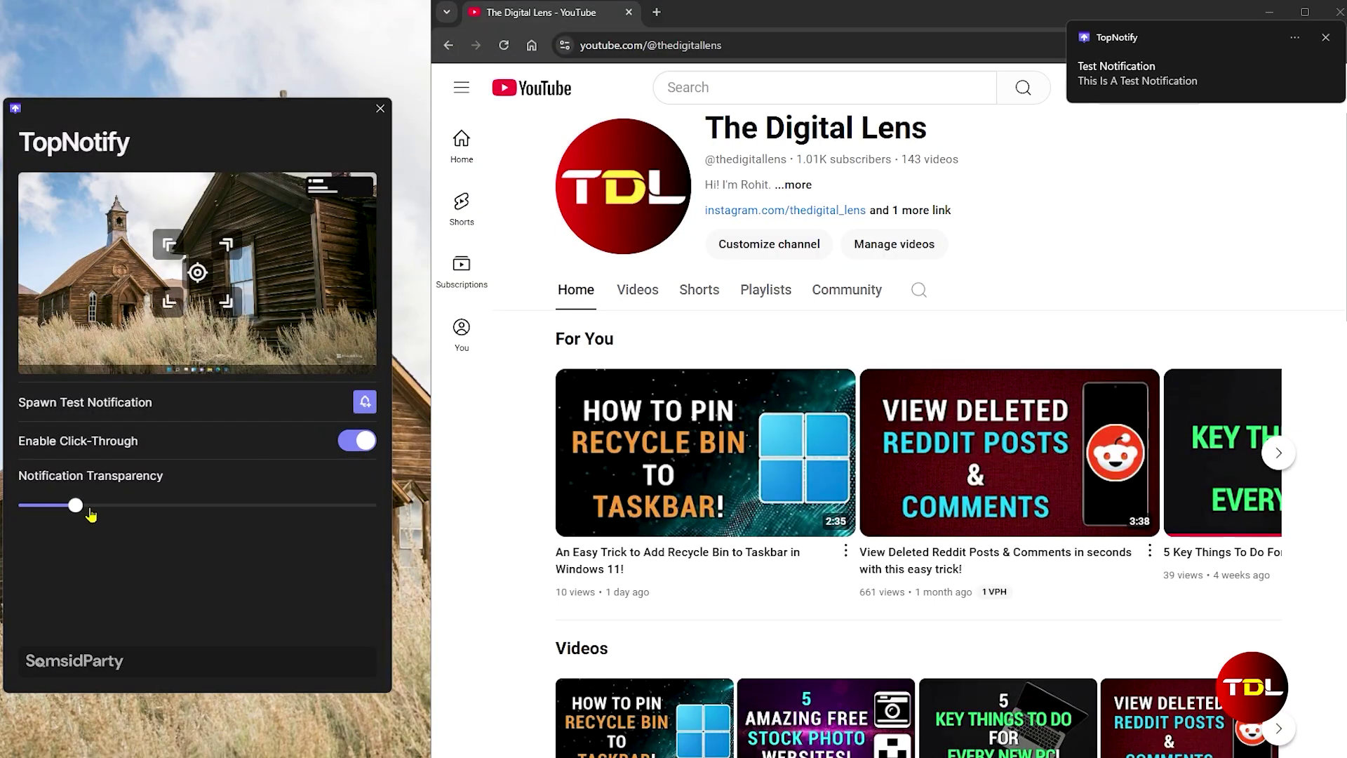
left_click_drag(90, 512, 261, 511)
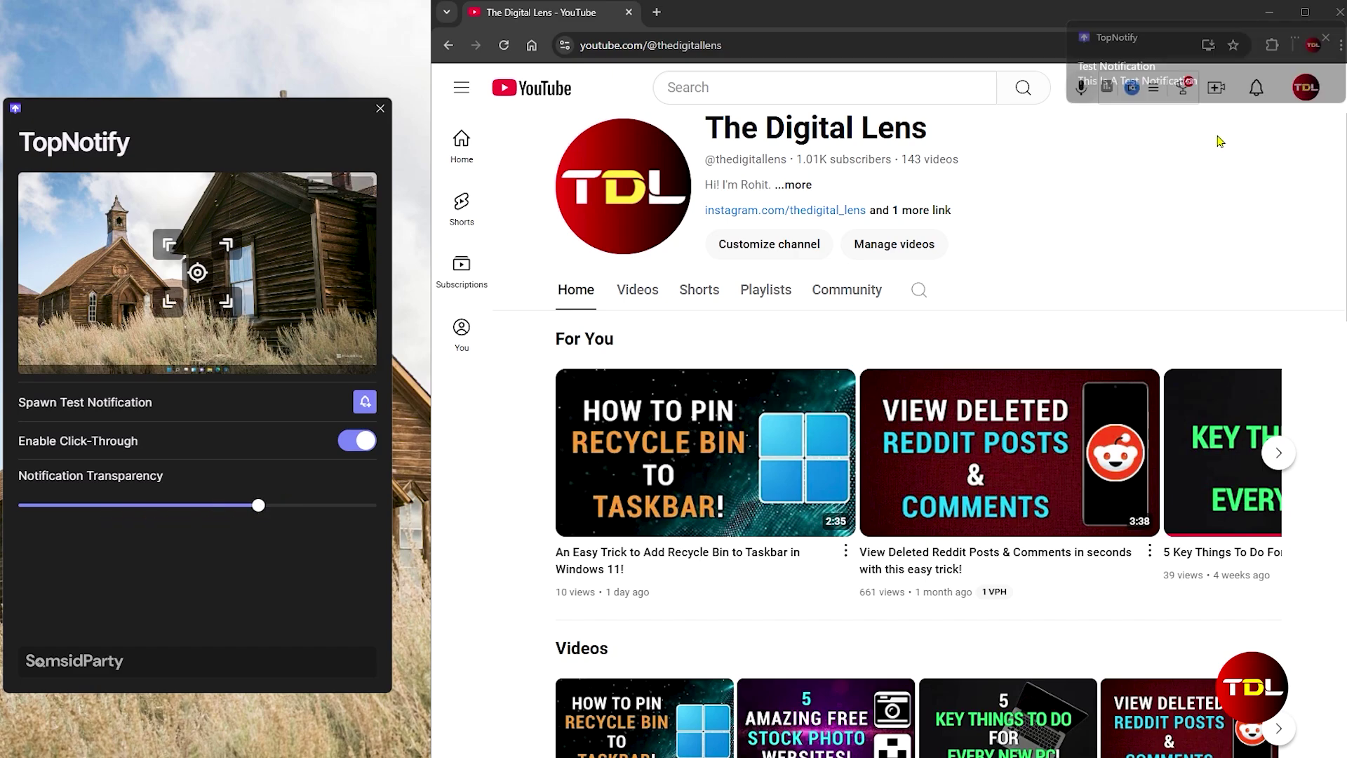
Click through a notification to open and close the YouTube account menu, then spawn more test notifications
left_click(1307, 98)
left_click(1307, 98)
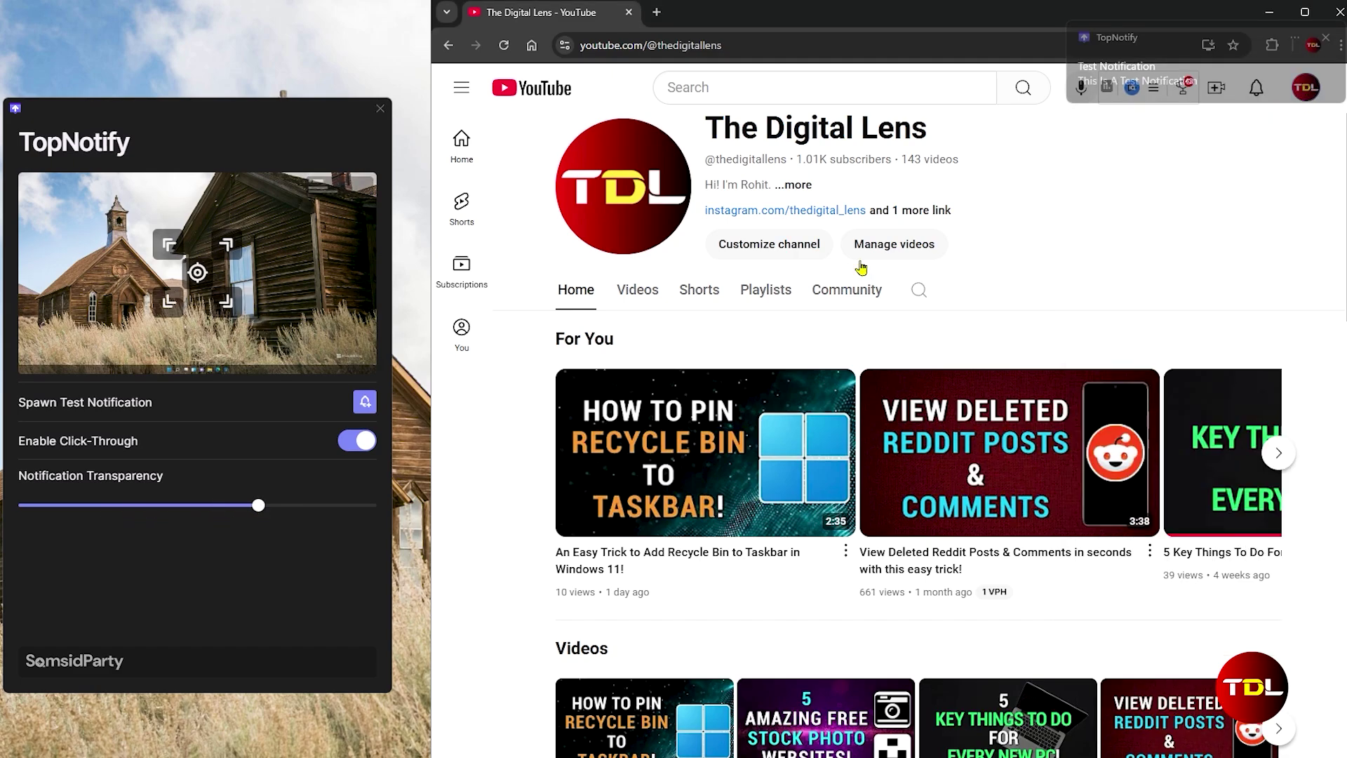
left_click(372, 414)
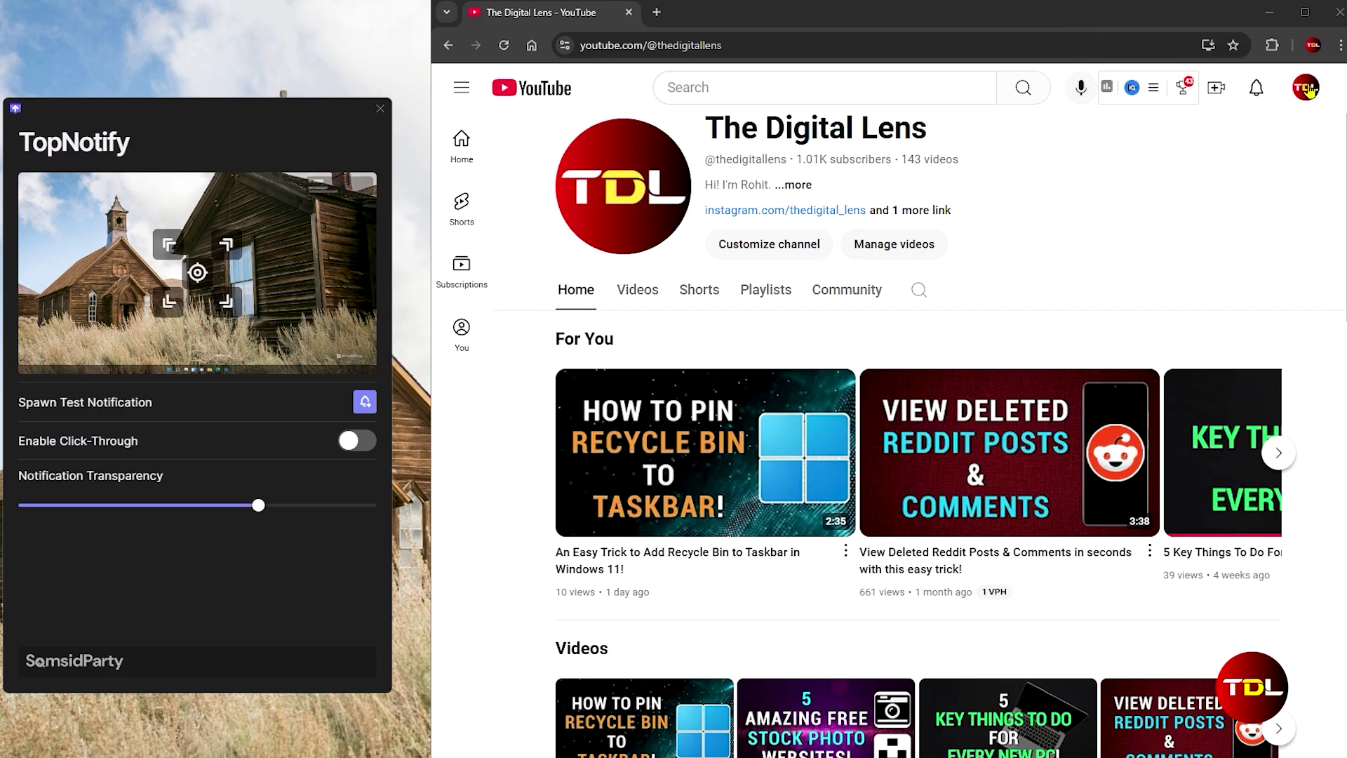
left_click(366, 413)
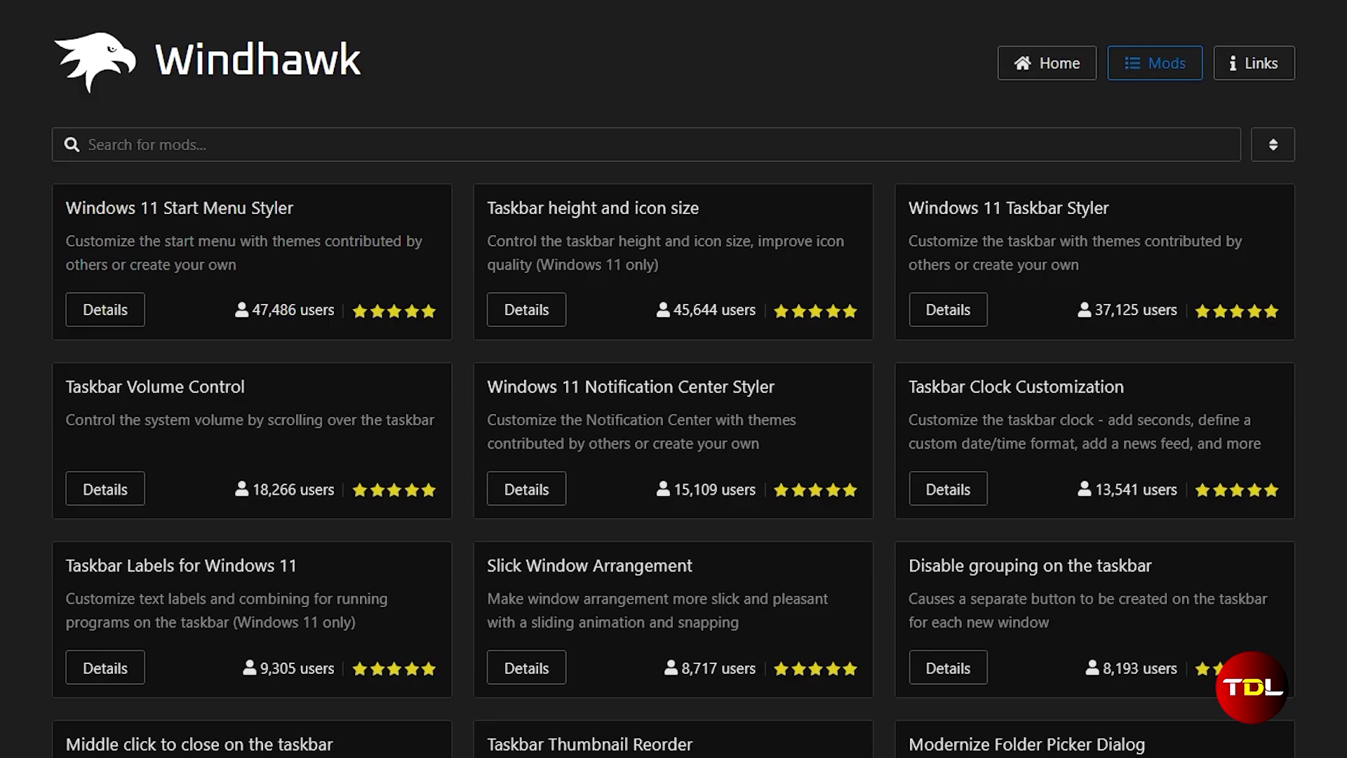
Scroll through the whole Windhawk mod catalogue down to small mods like Aerexplorer
scroll(673, 431, "down", 3)
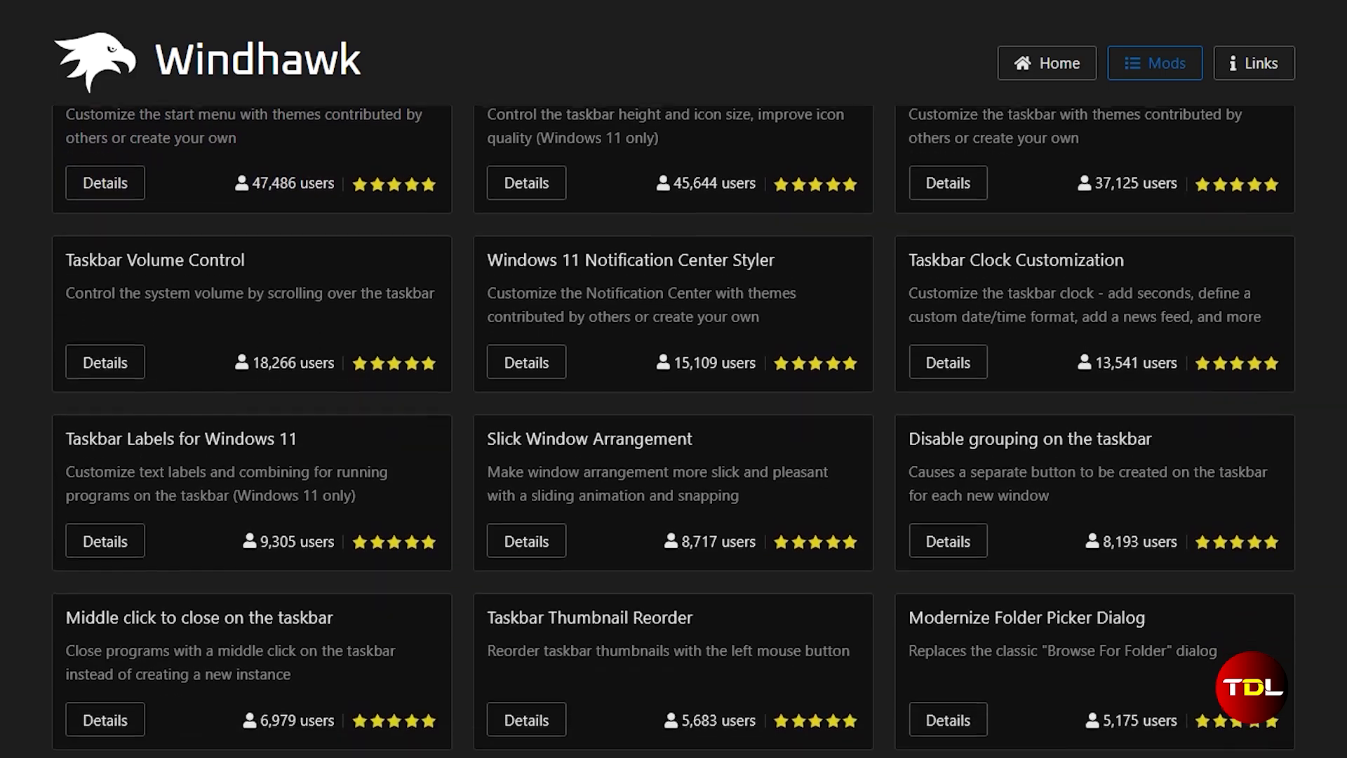
scroll(673, 431, "down", 4)
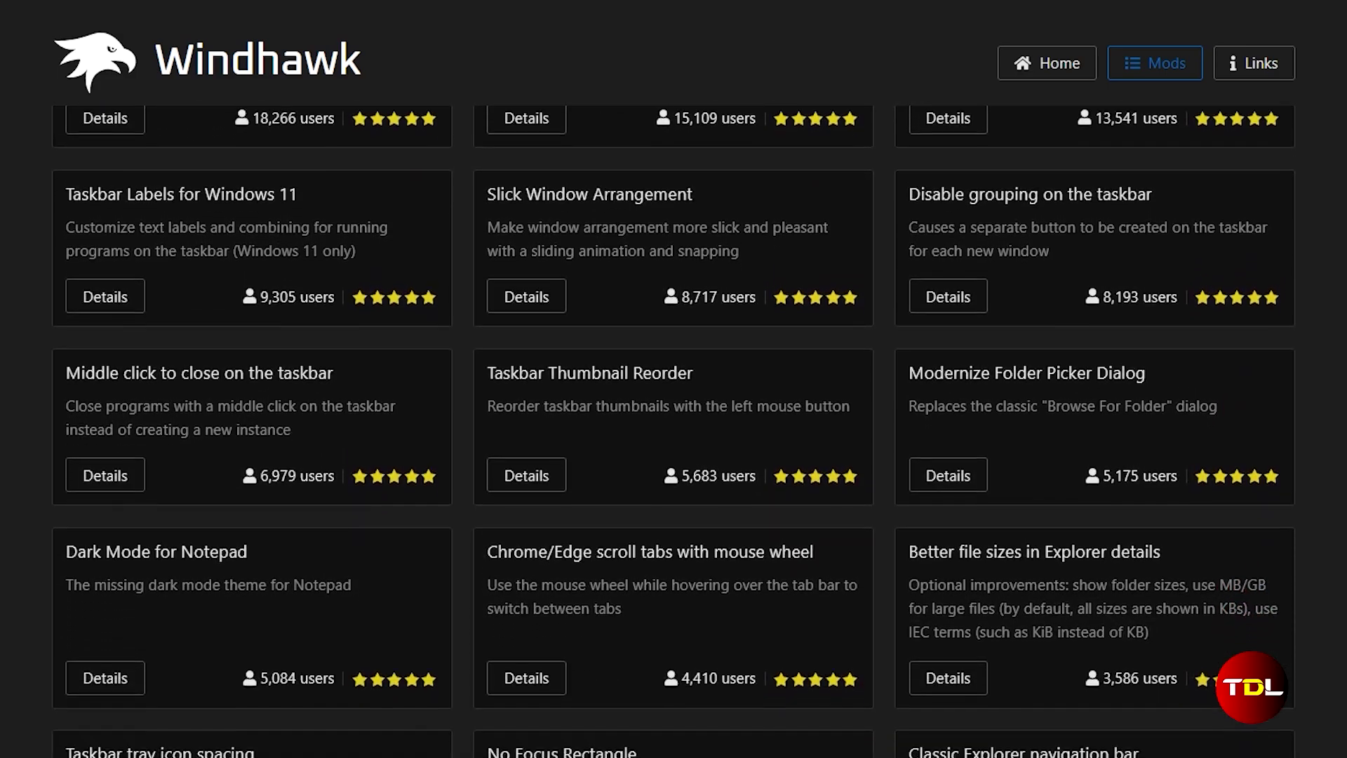
scroll(674, 432, "down", 4)
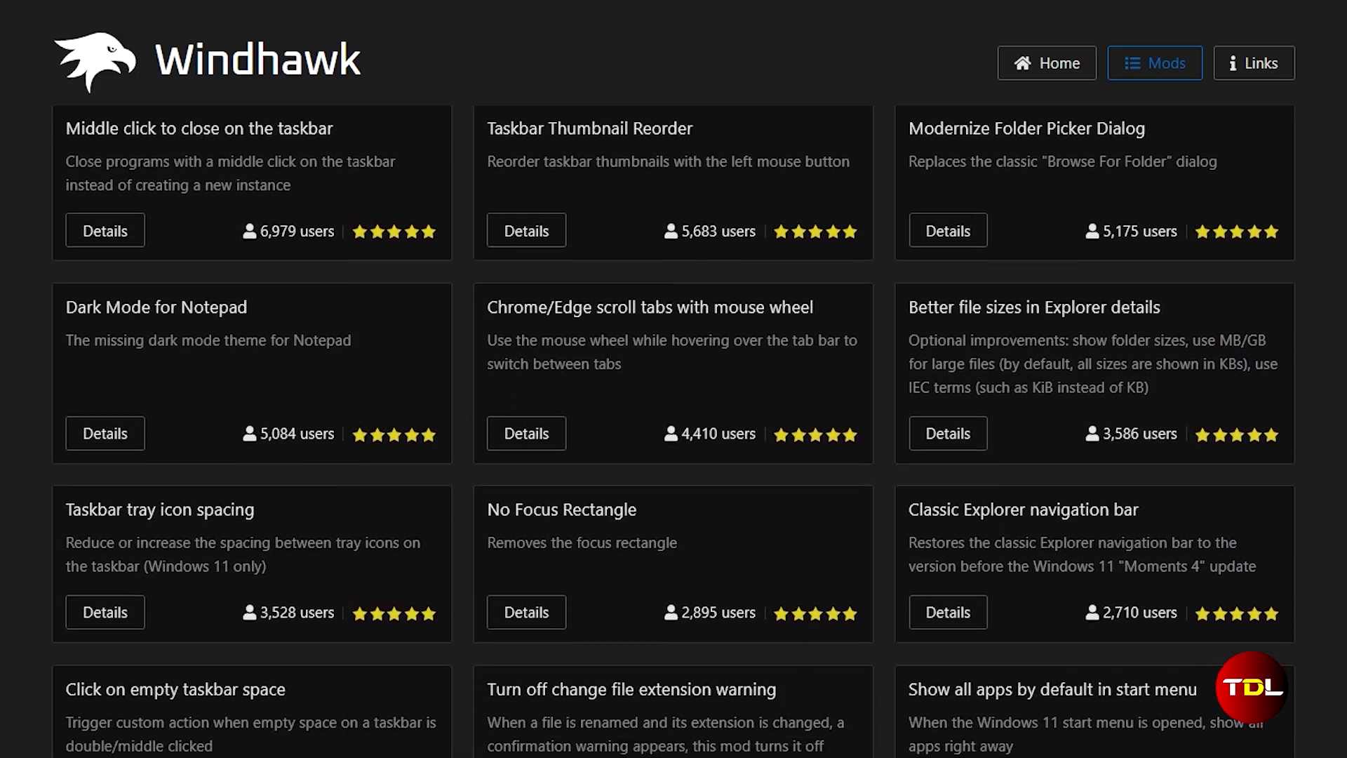
scroll(674, 432, "down", 4)
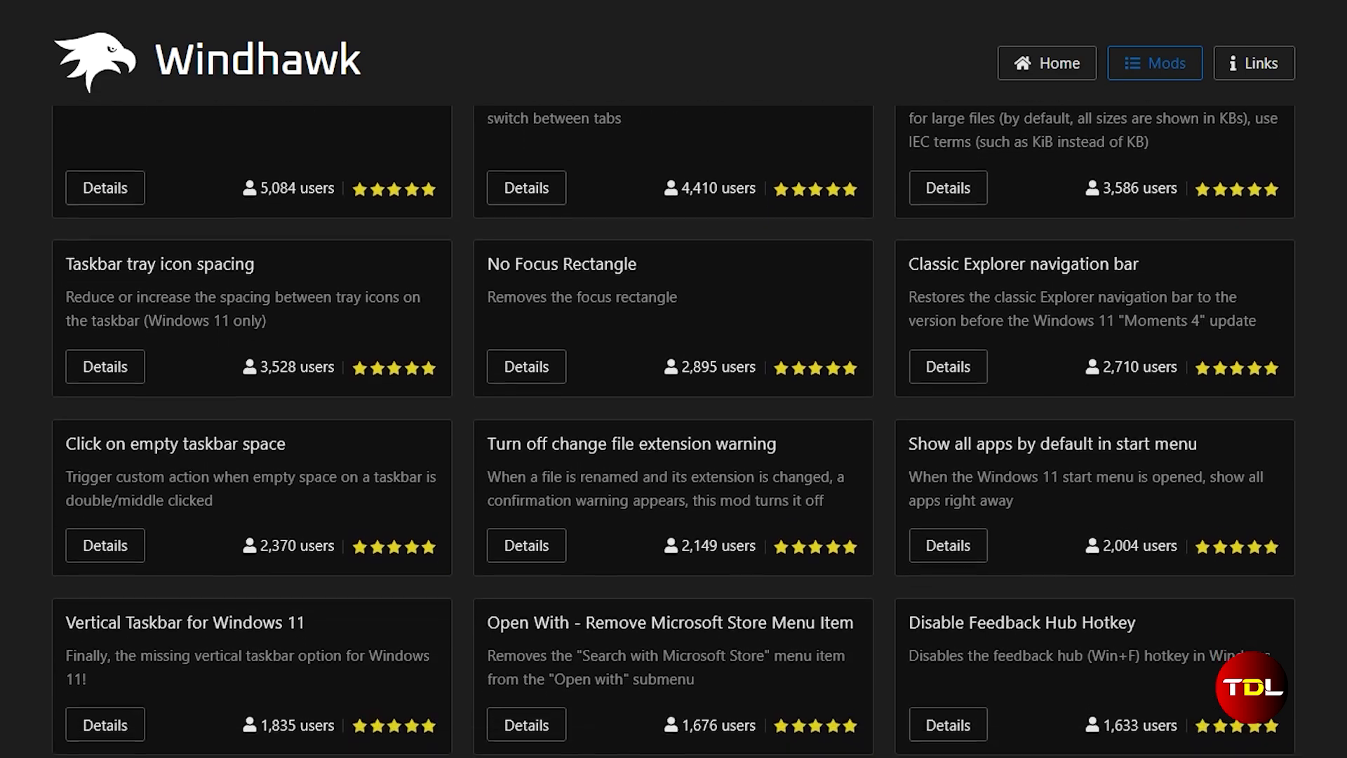
scroll(674, 432, "down", 4)
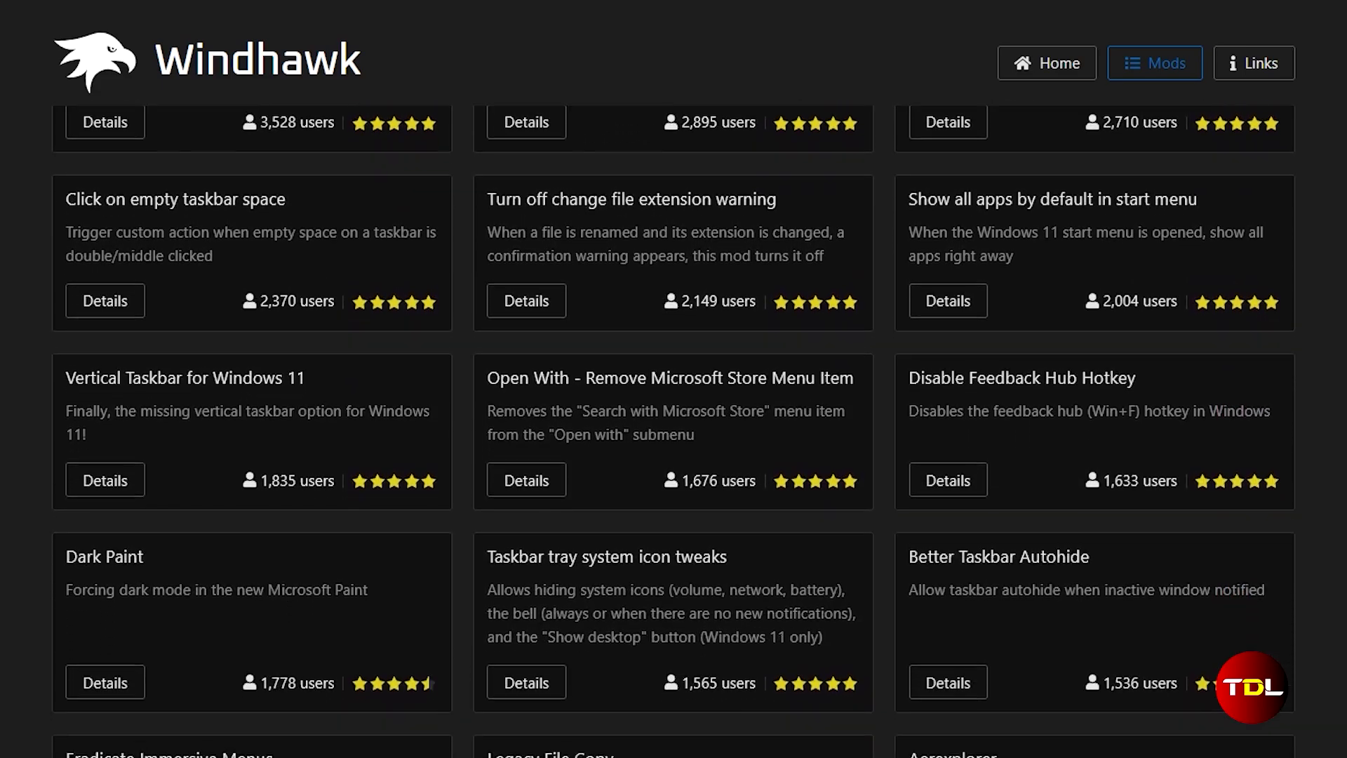
scroll(674, 432, "down", 3)
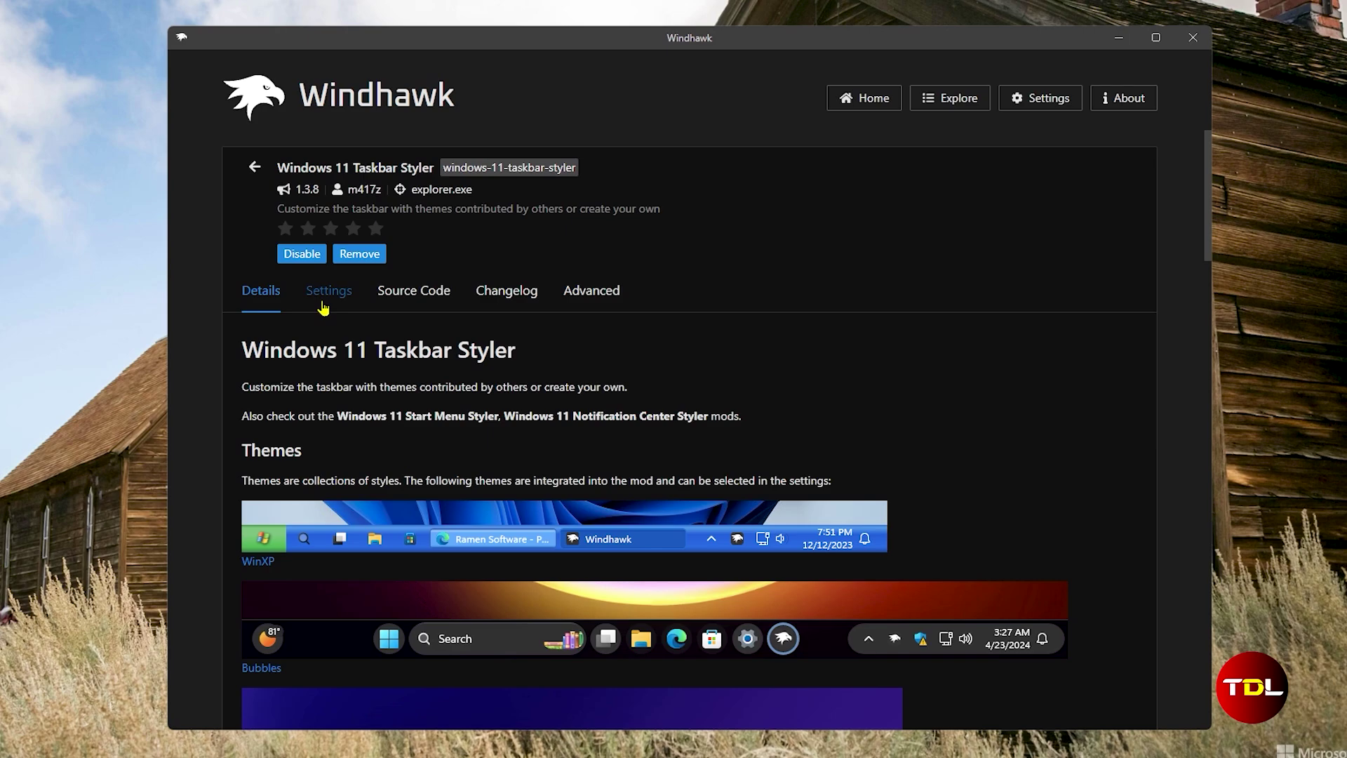
Apply the WinXP theme in Windows 11 Taskbar Styler's settings and save
left_click(323, 307)
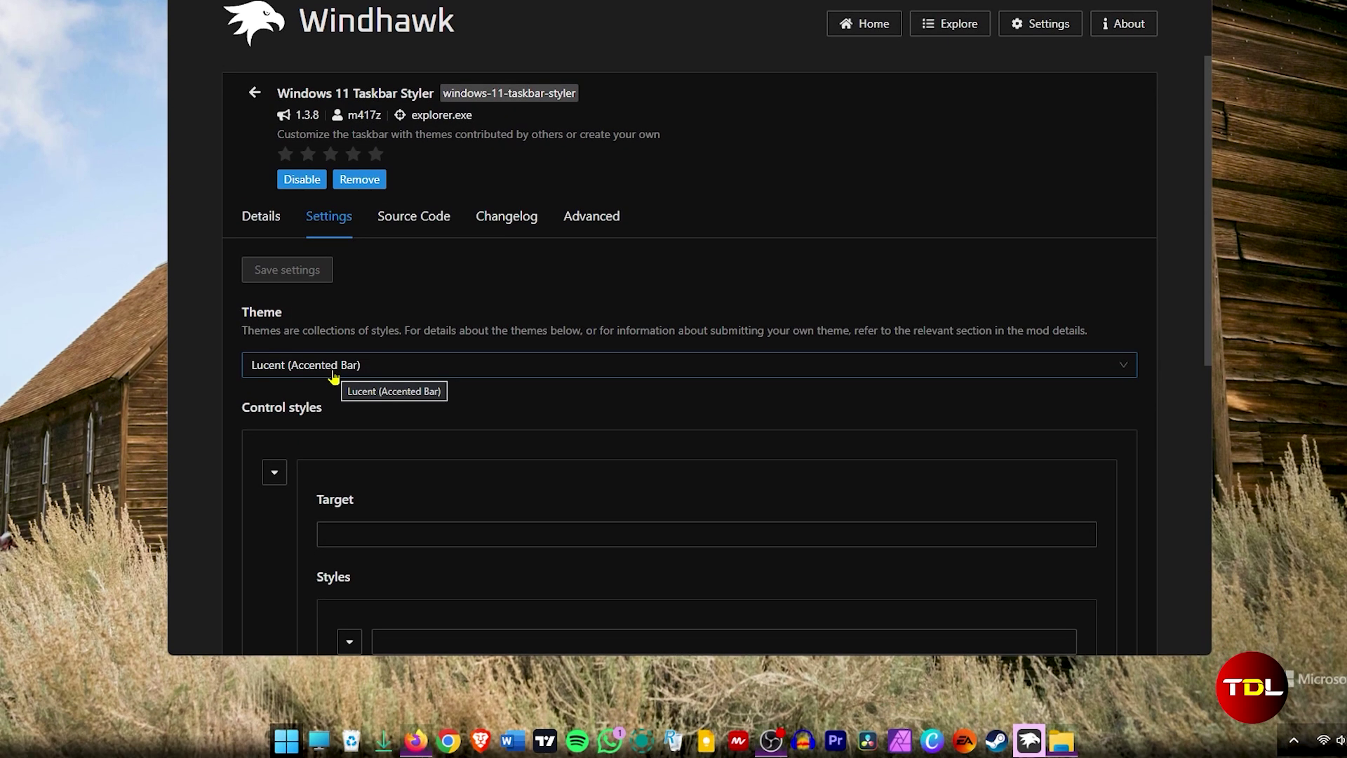
left_click(334, 448)
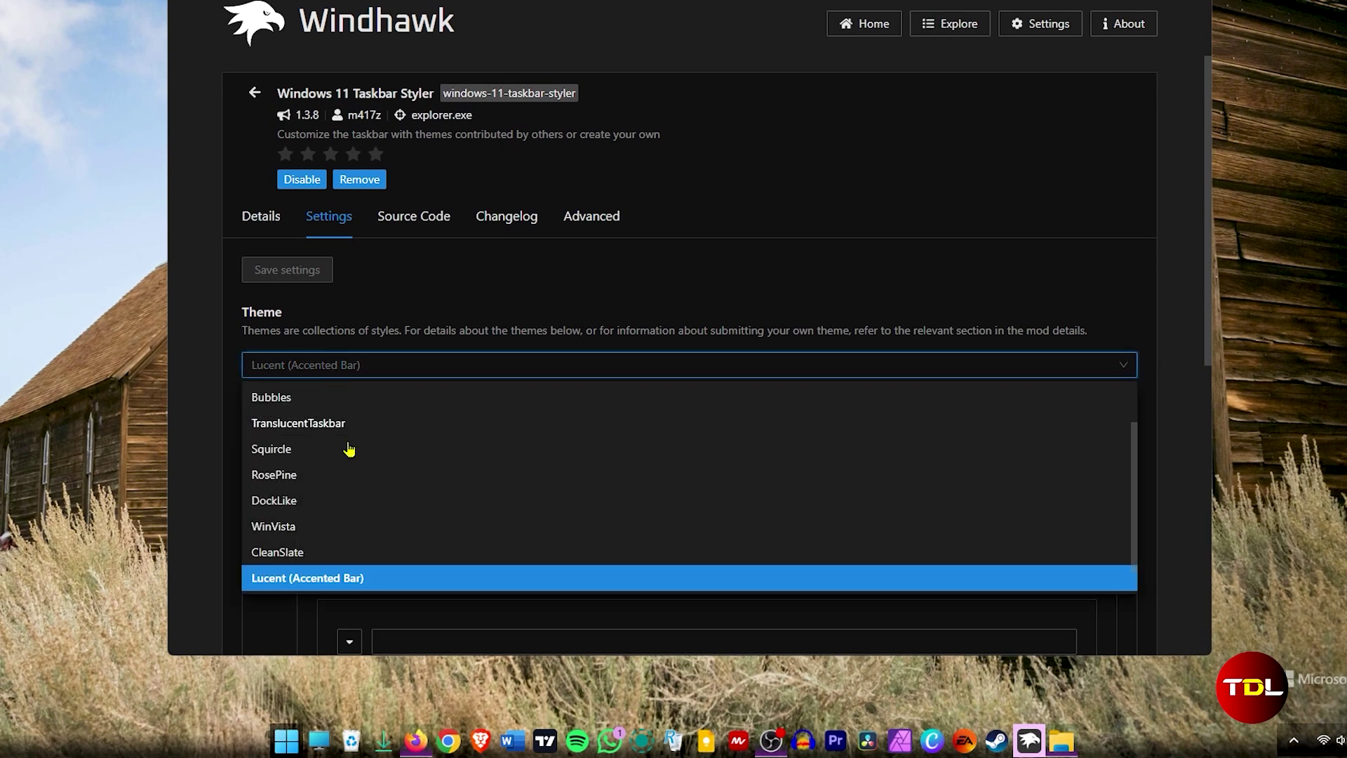
left_click(315, 422)
left_click(307, 279)
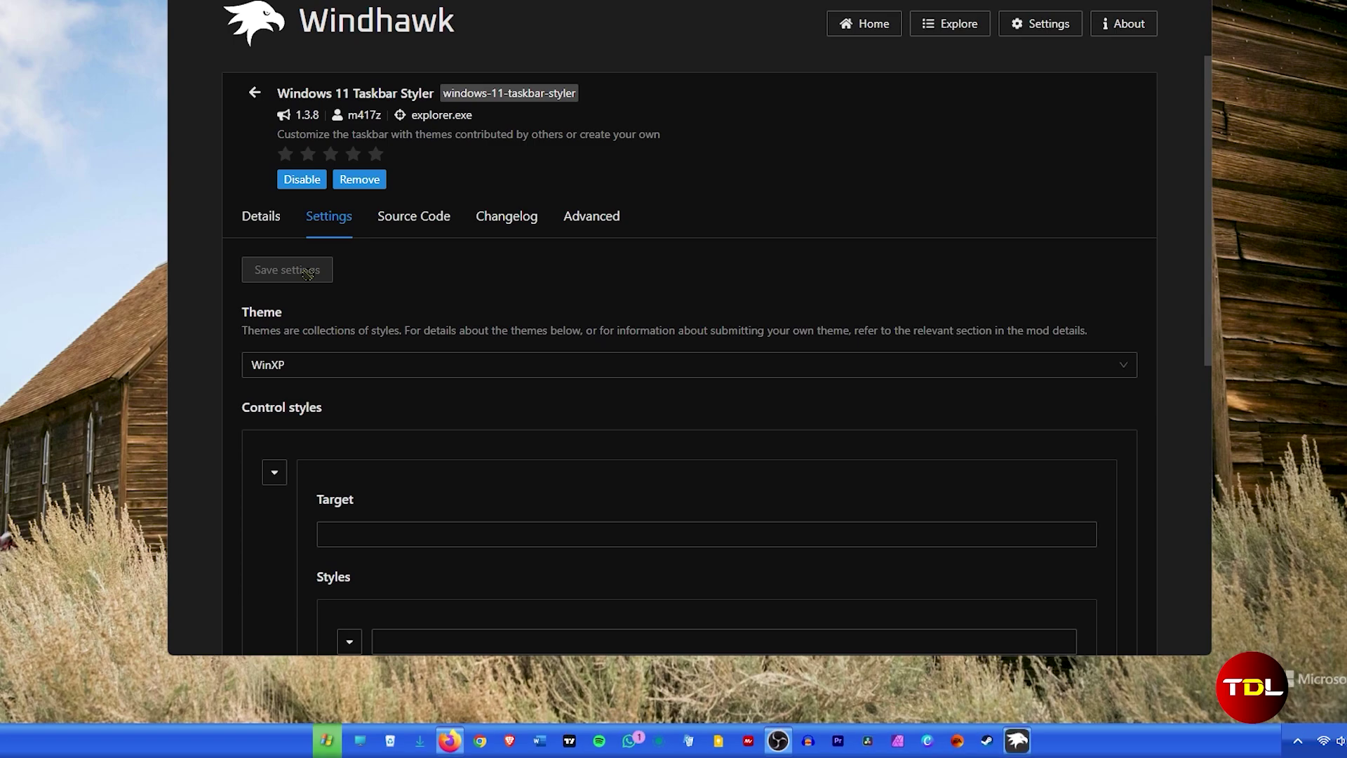
Switch the taskbar theme to DockLike and save the settings
left_click(307, 372)
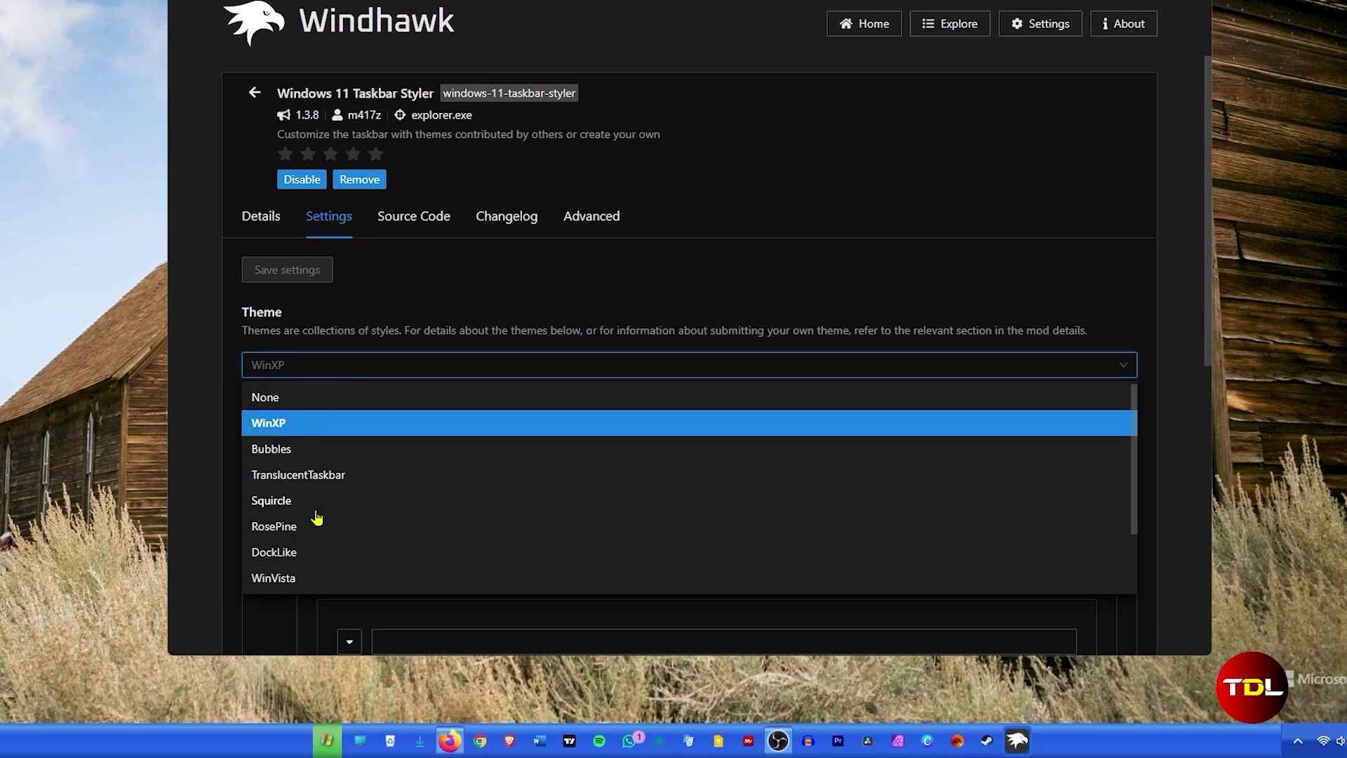
left_click(307, 551)
left_click(320, 272)
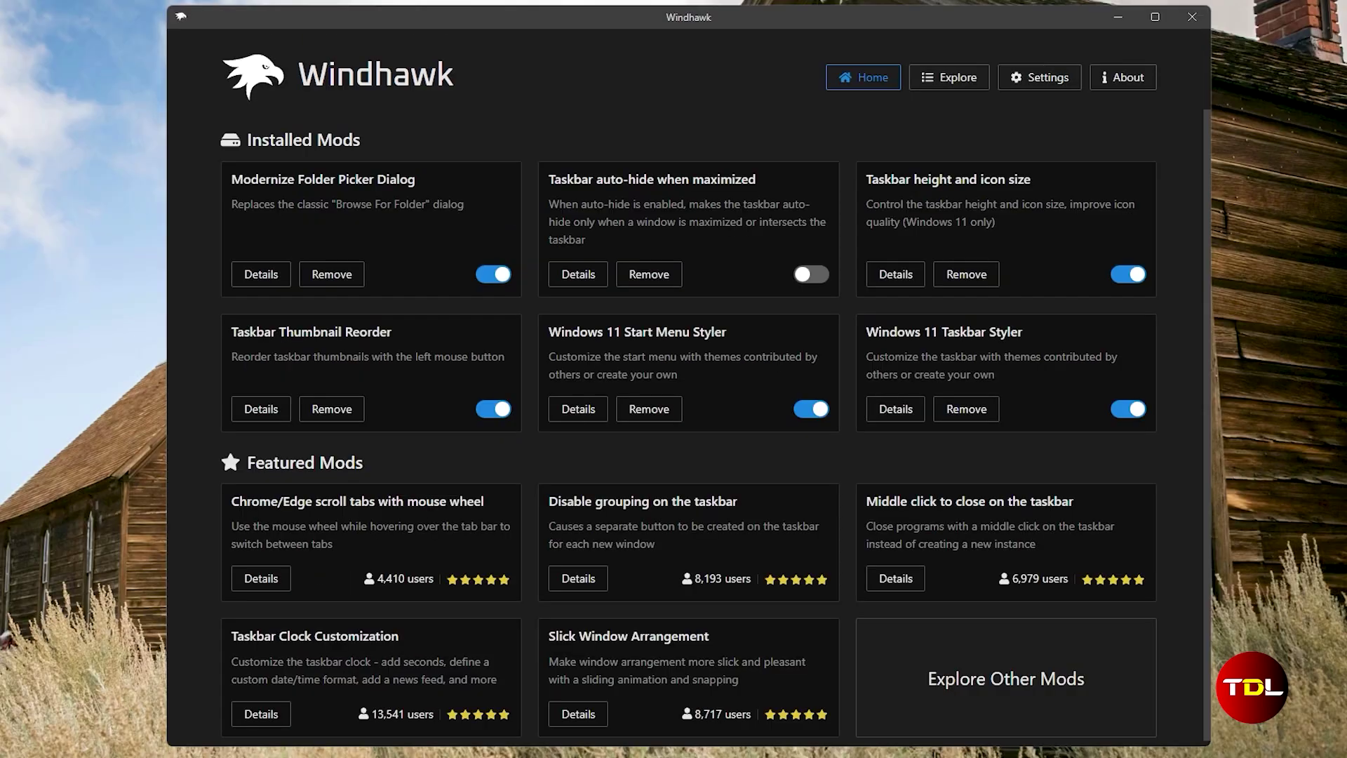
Open the Windows 11 Start Menu Styler settings and check the Start menu's current look
left_click(585, 413)
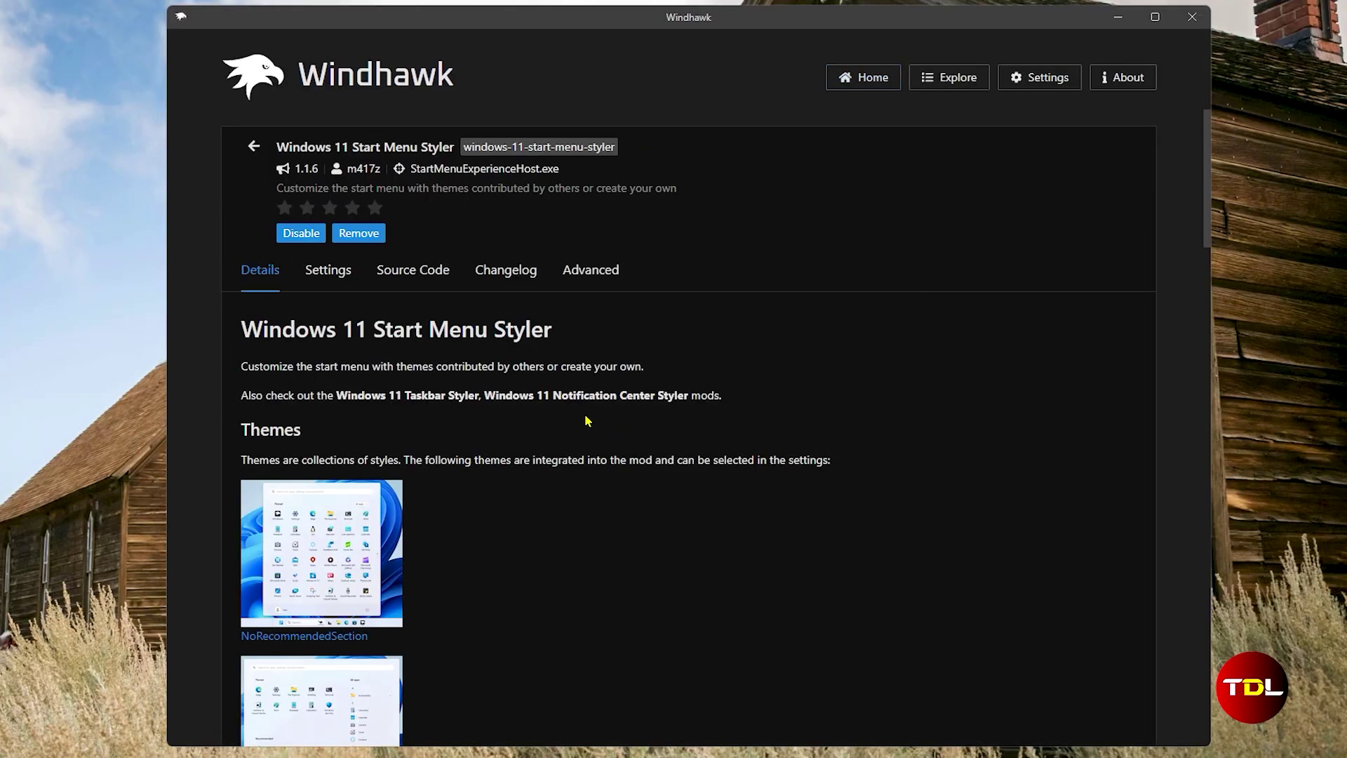
left_click(338, 289)
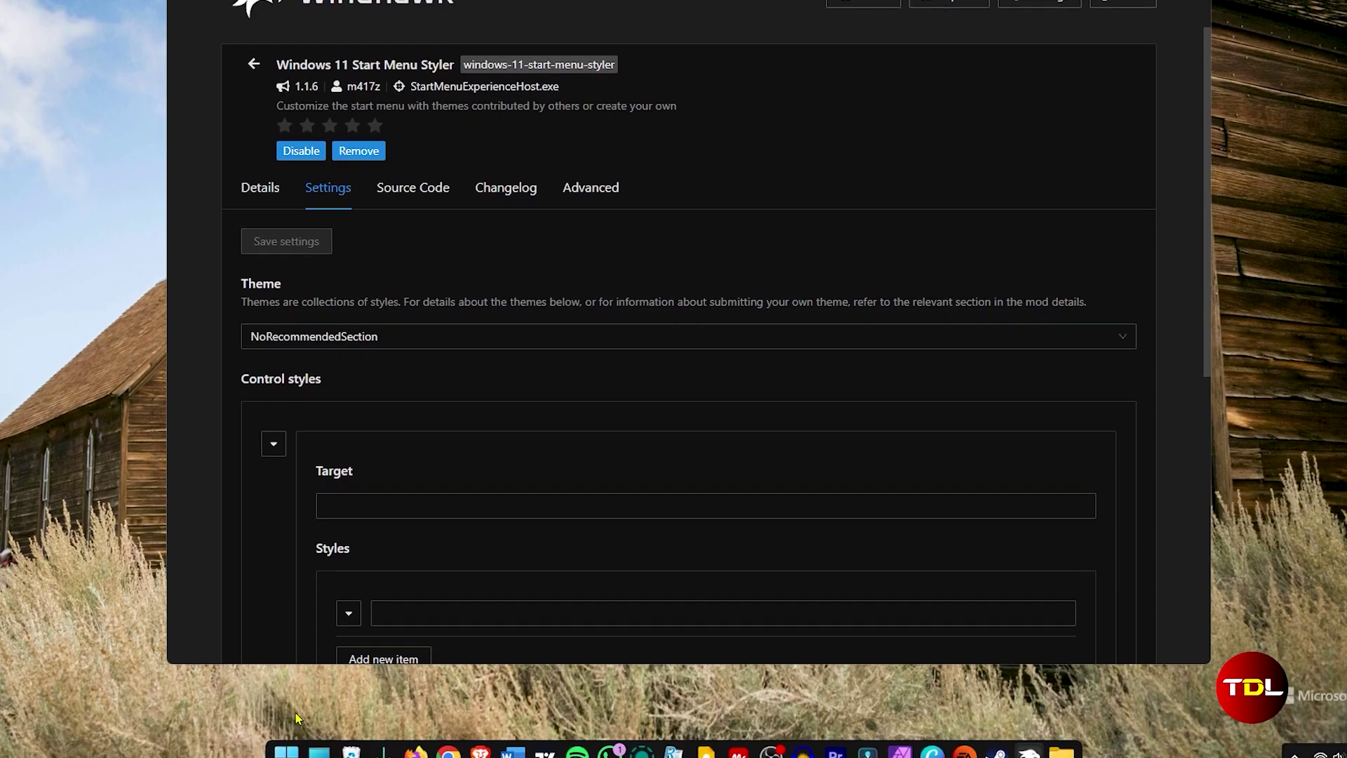
left_click(286, 740)
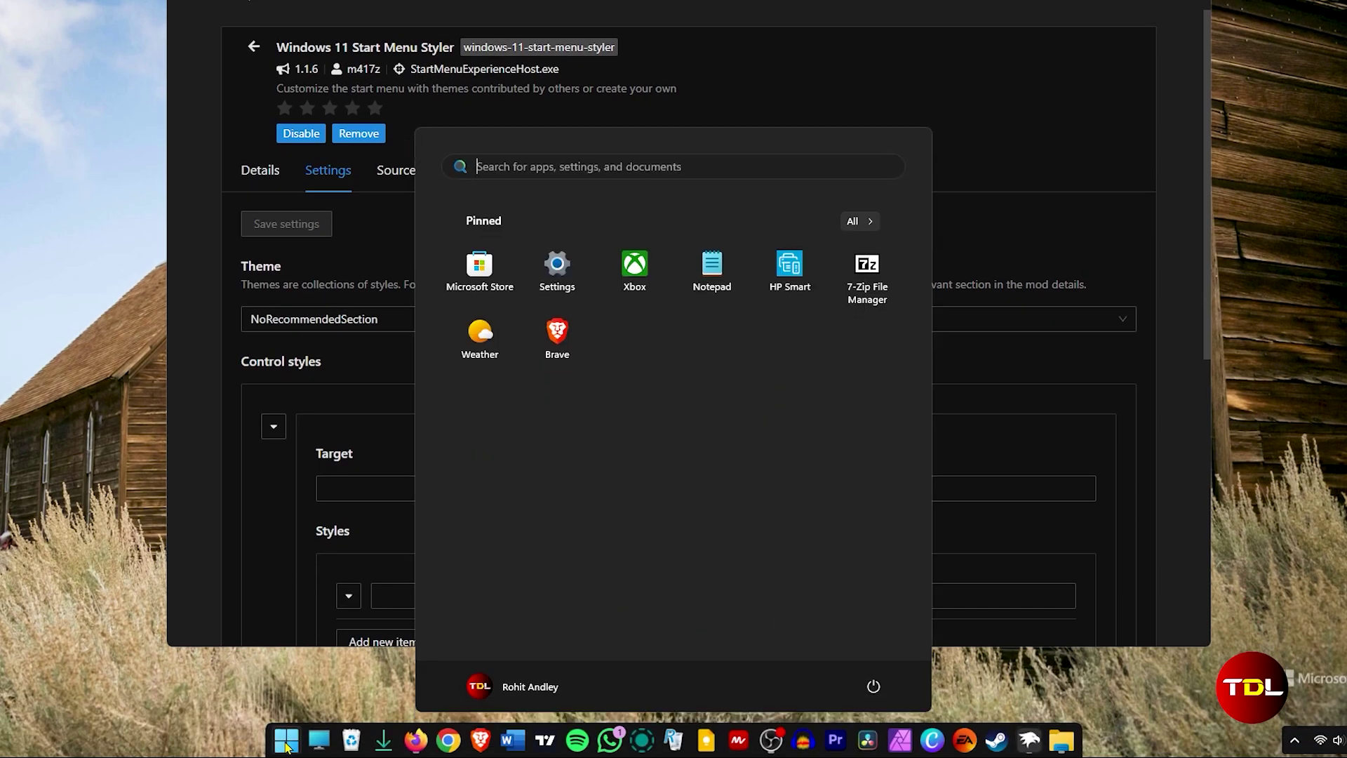
left_click(286, 742)
Set the Start Menu Styler theme to Windows10 and preview the Start menu
left_click(317, 322)
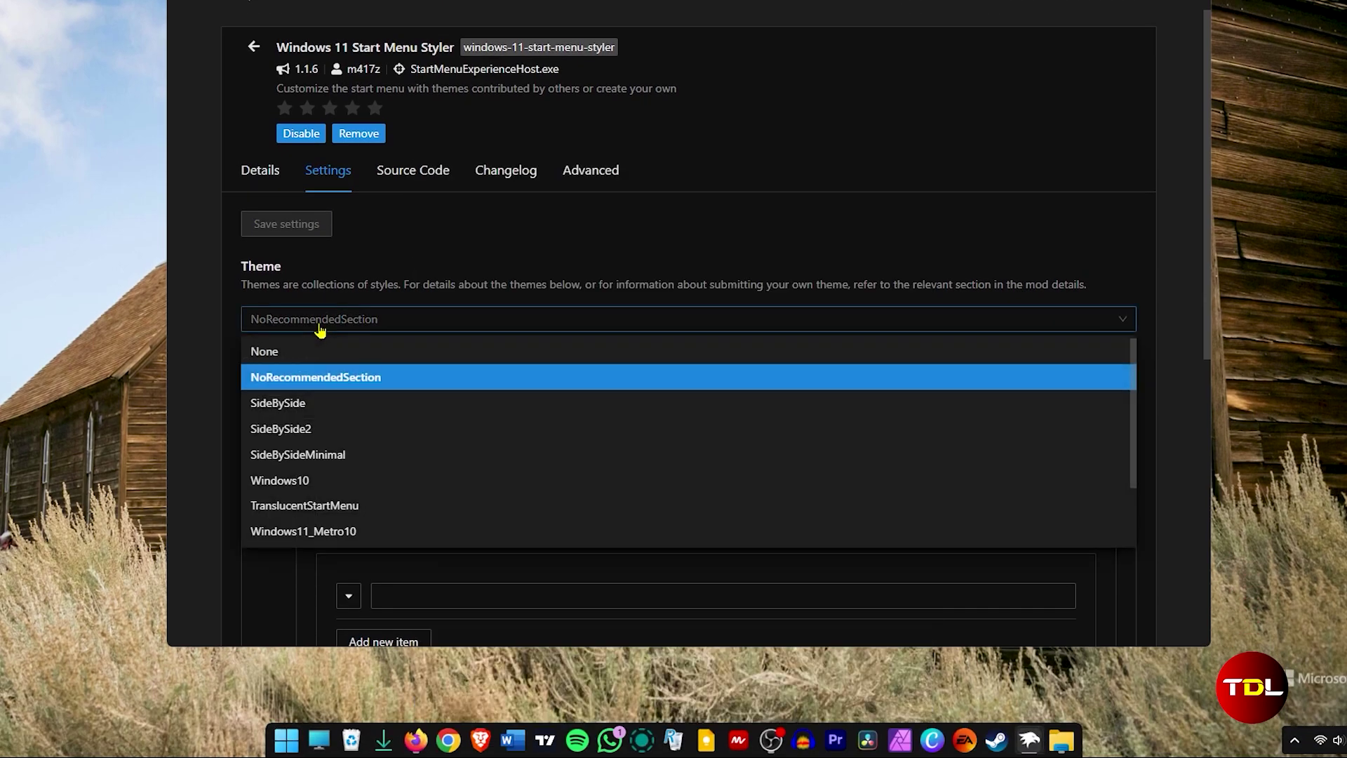
left_click(320, 483)
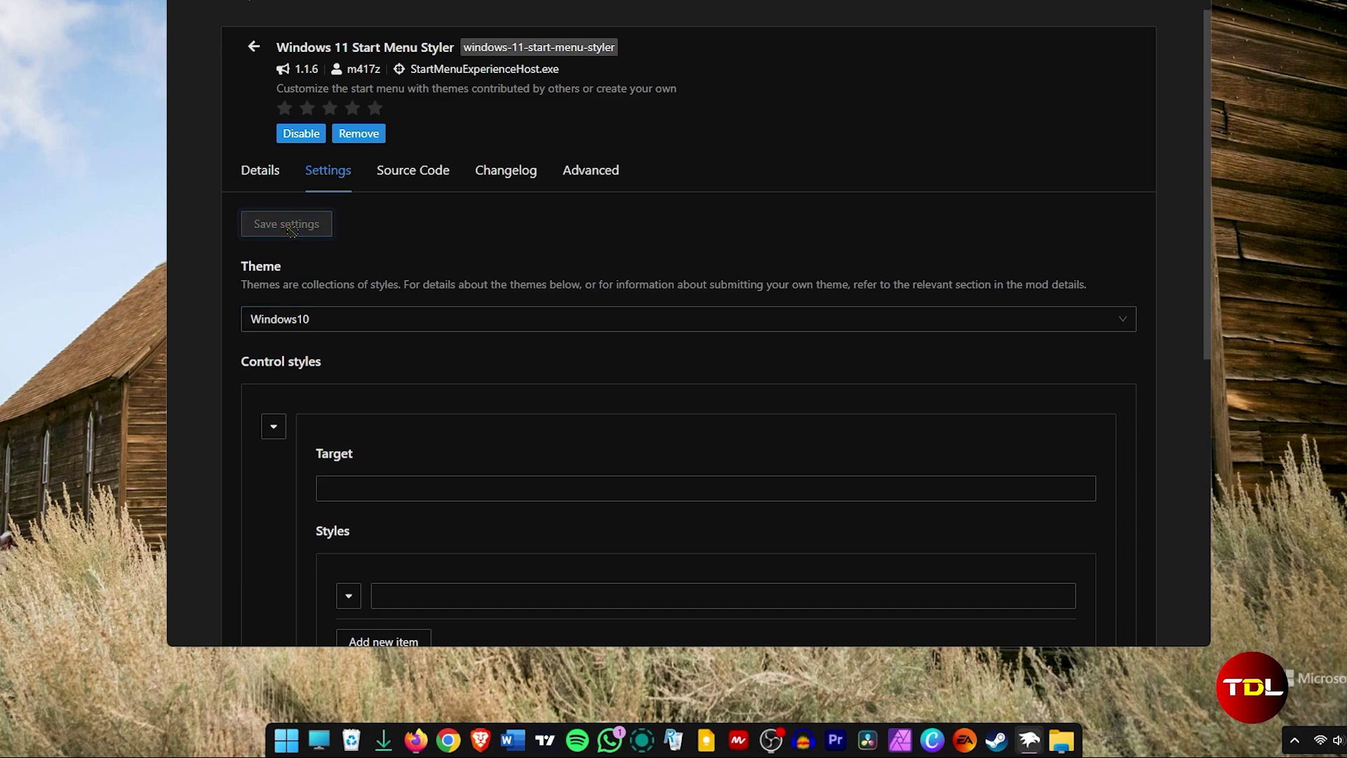
left_click(287, 742)
scroll(523, 597, "down", 10)
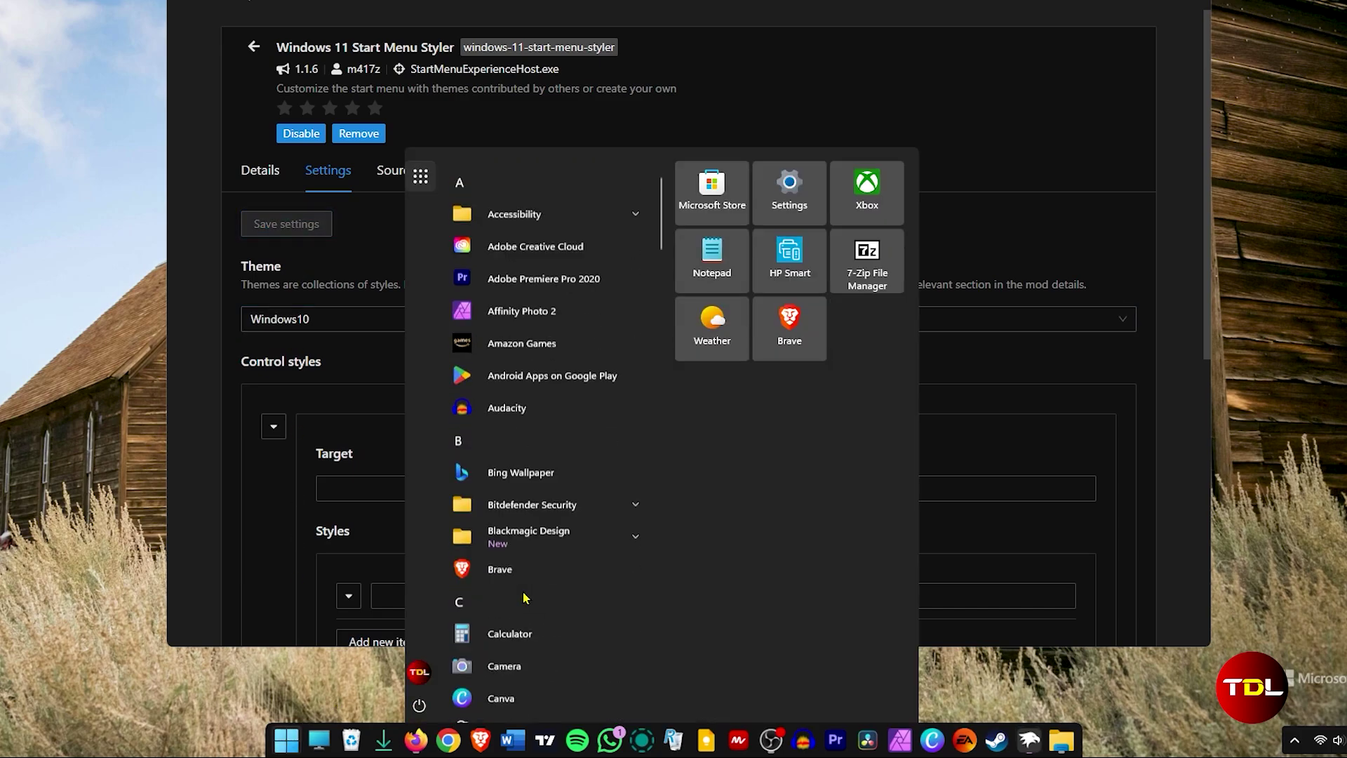
Switch the theme to SideBySide2 and preview the resulting Start menu
left_click(300, 321)
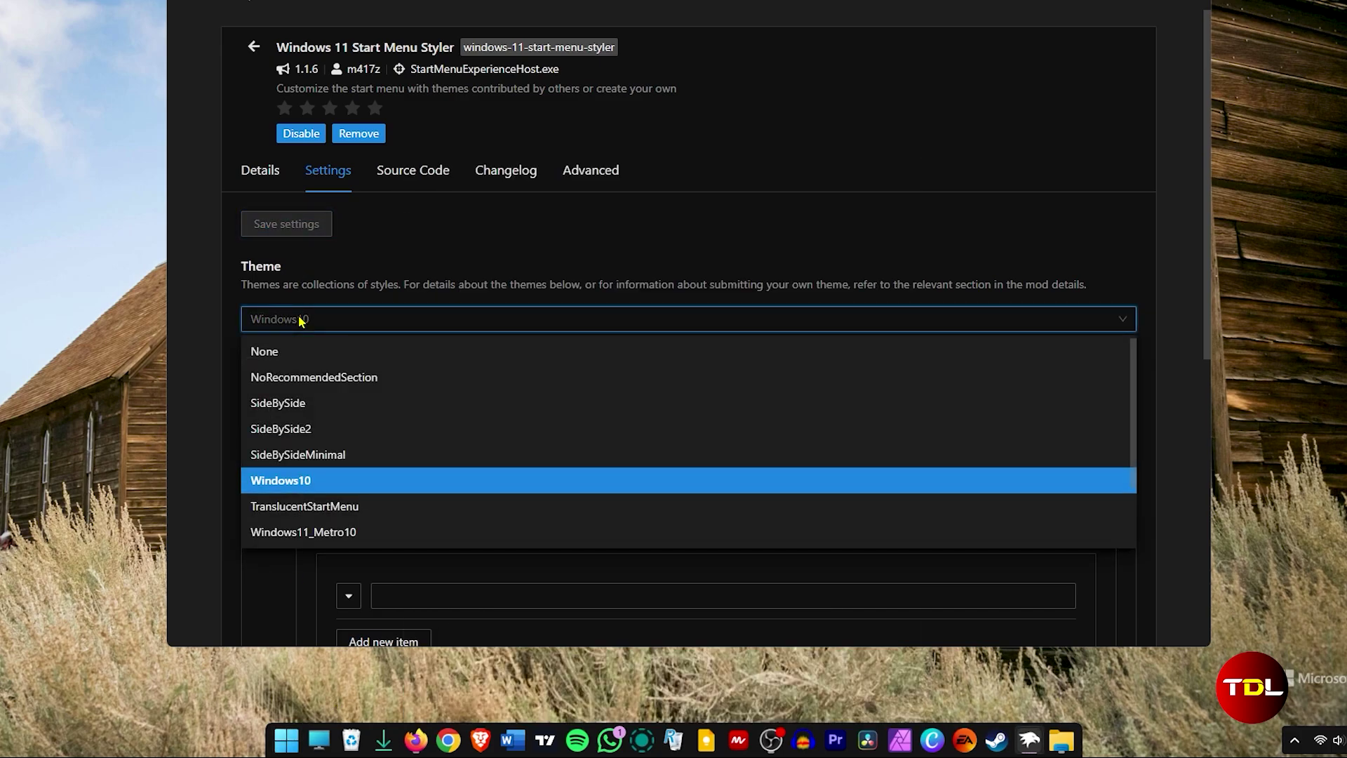
left_click(317, 428)
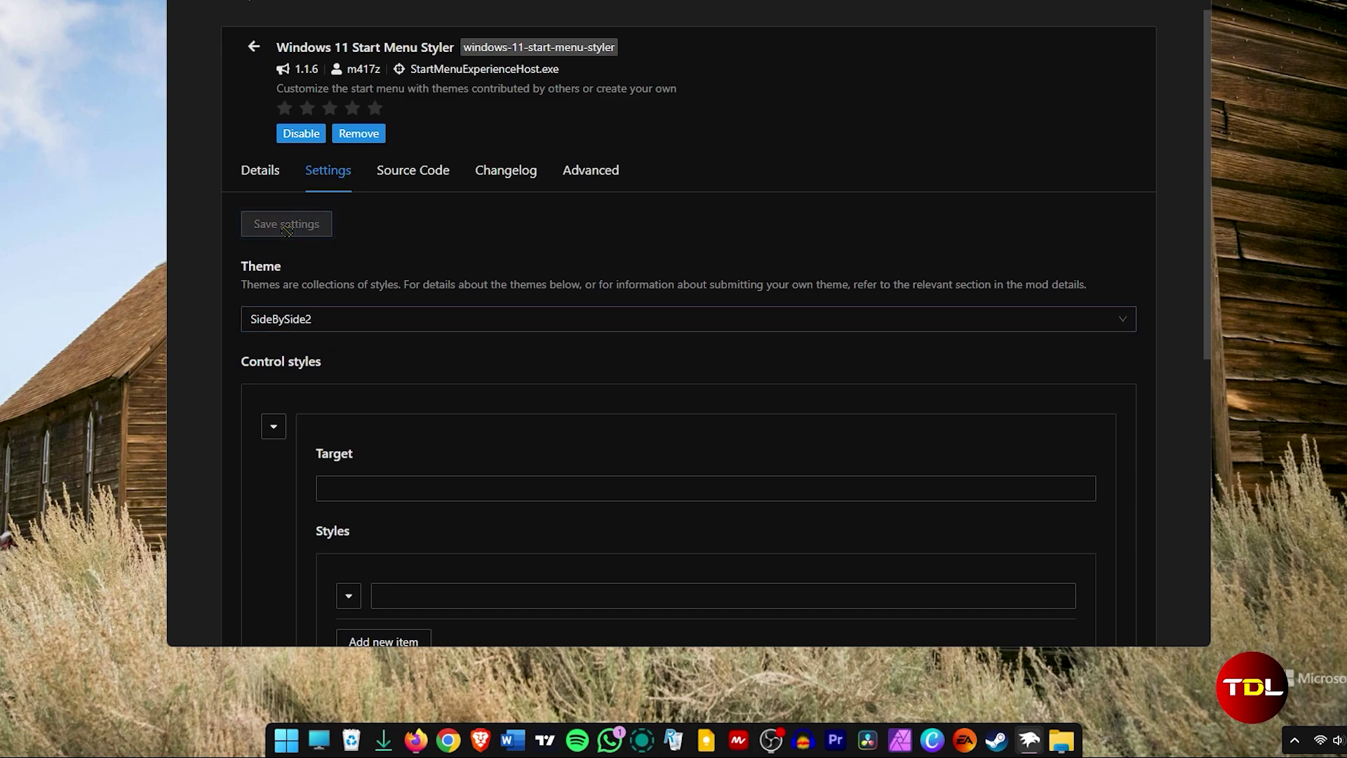
left_click(286, 740)
scroll(549, 561, "down", 5)
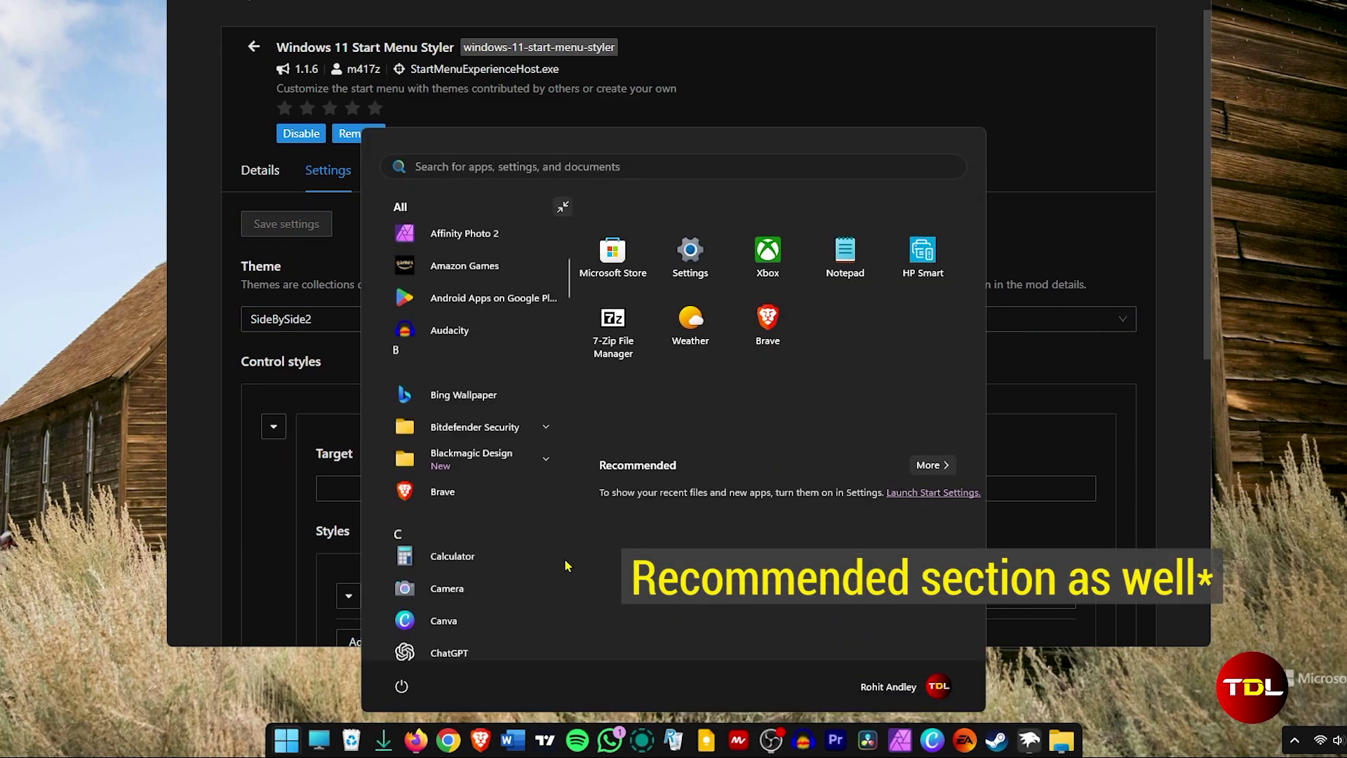
scroll(549, 562, "down", 12)
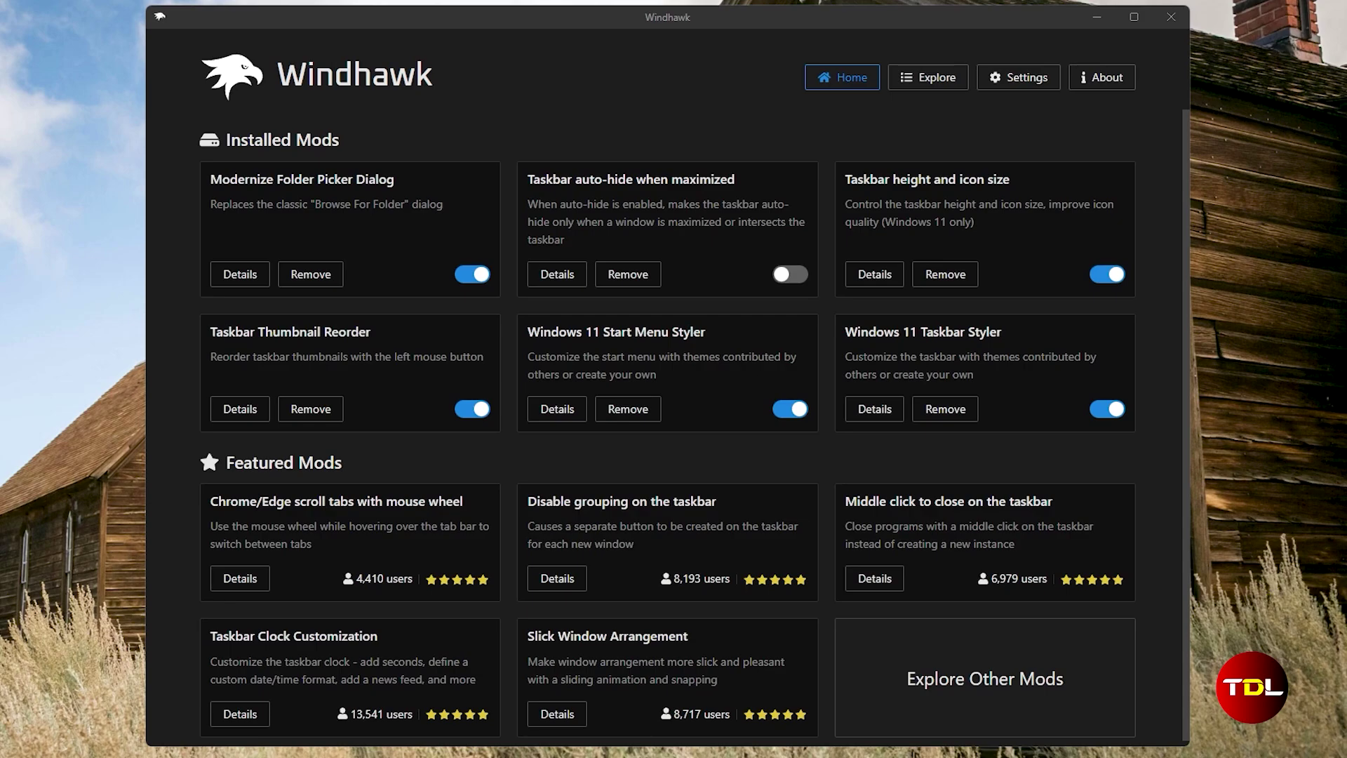
In Taskbar height and icon size, save icon size 30, height 45 and button width 40
left_click(875, 275)
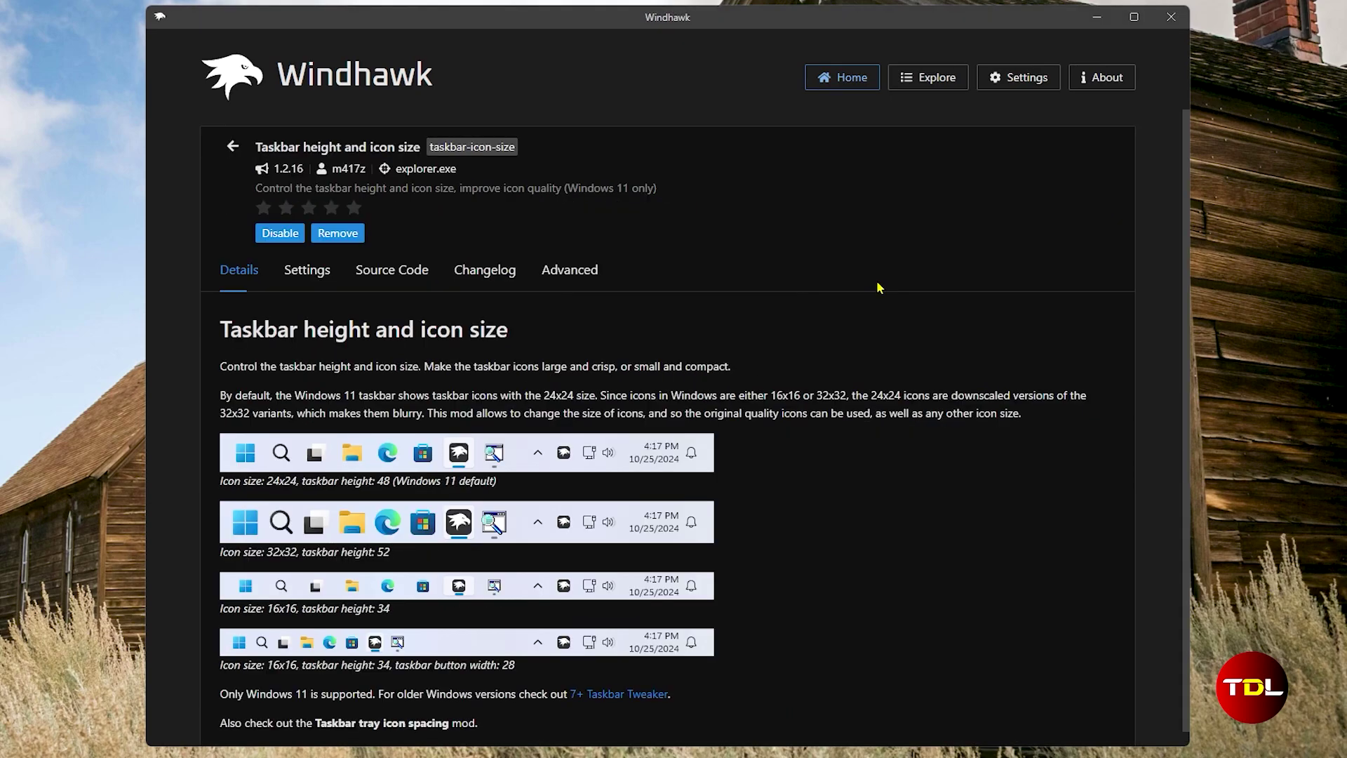
left_click(325, 273)
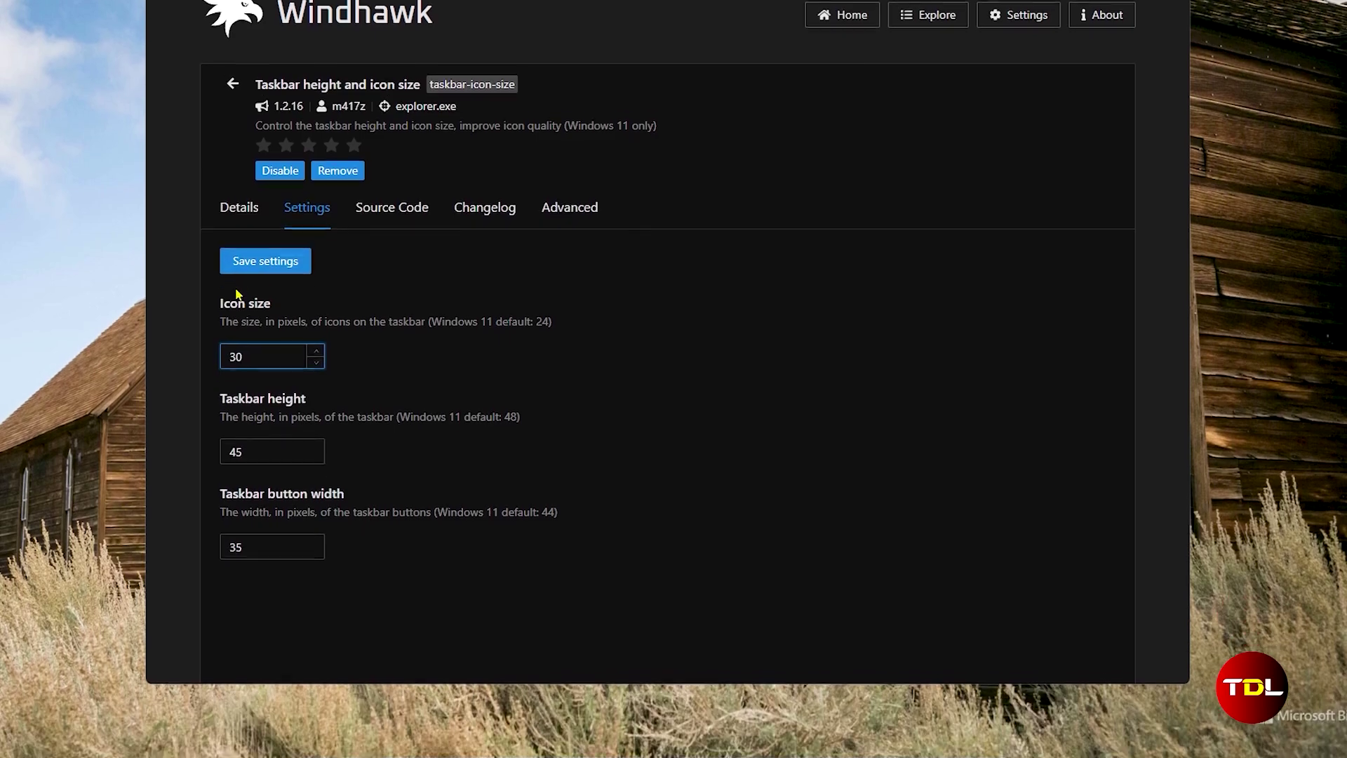
left_click(242, 329)
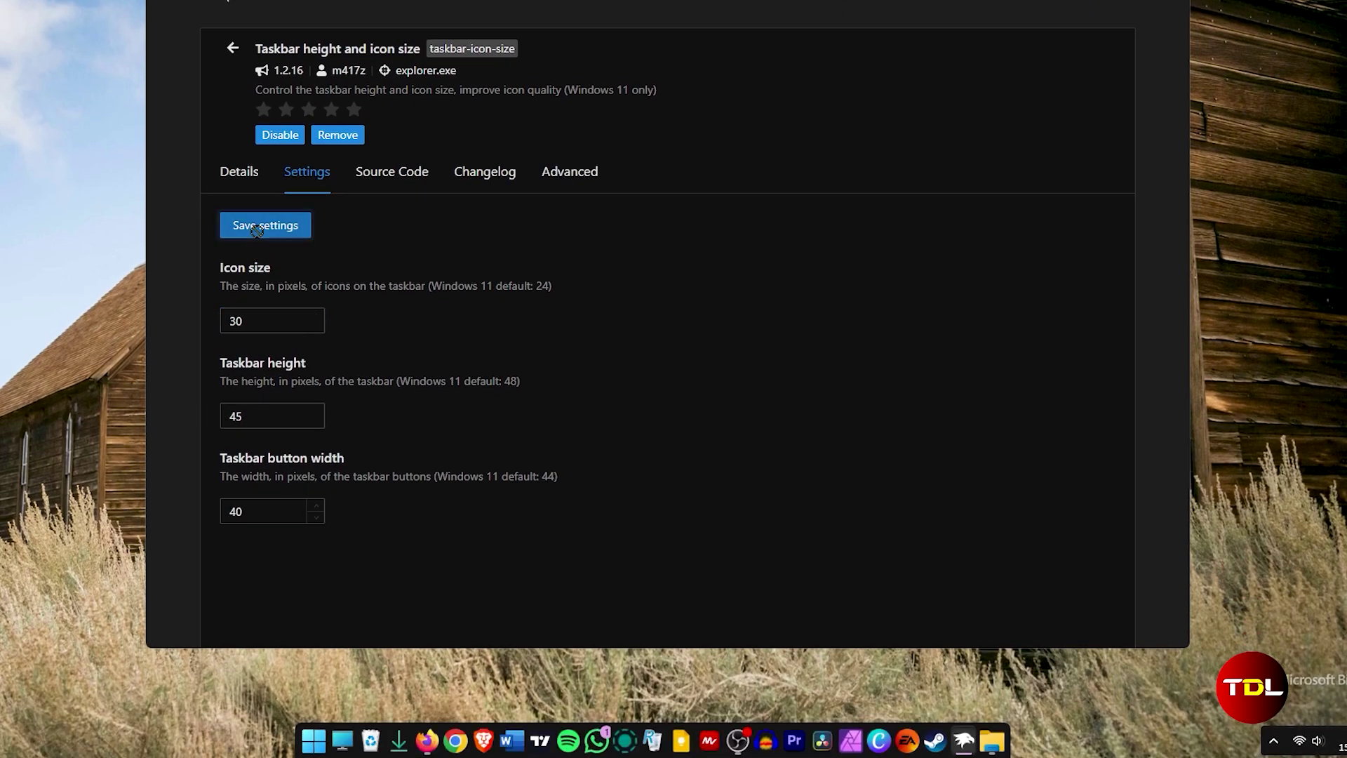
left_click(257, 231)
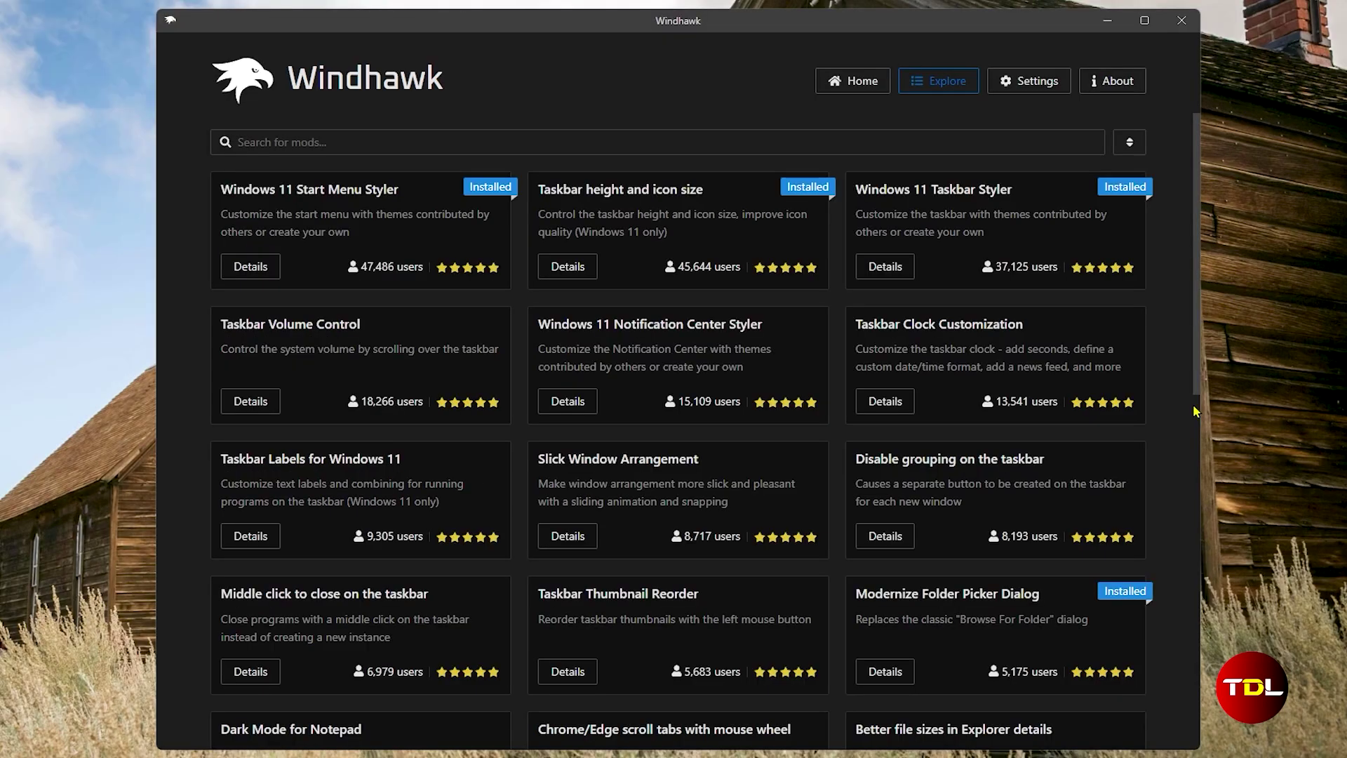
Open the Taskbar Thumbnail Reorder mod and scroll through its source code
left_click(565, 674)
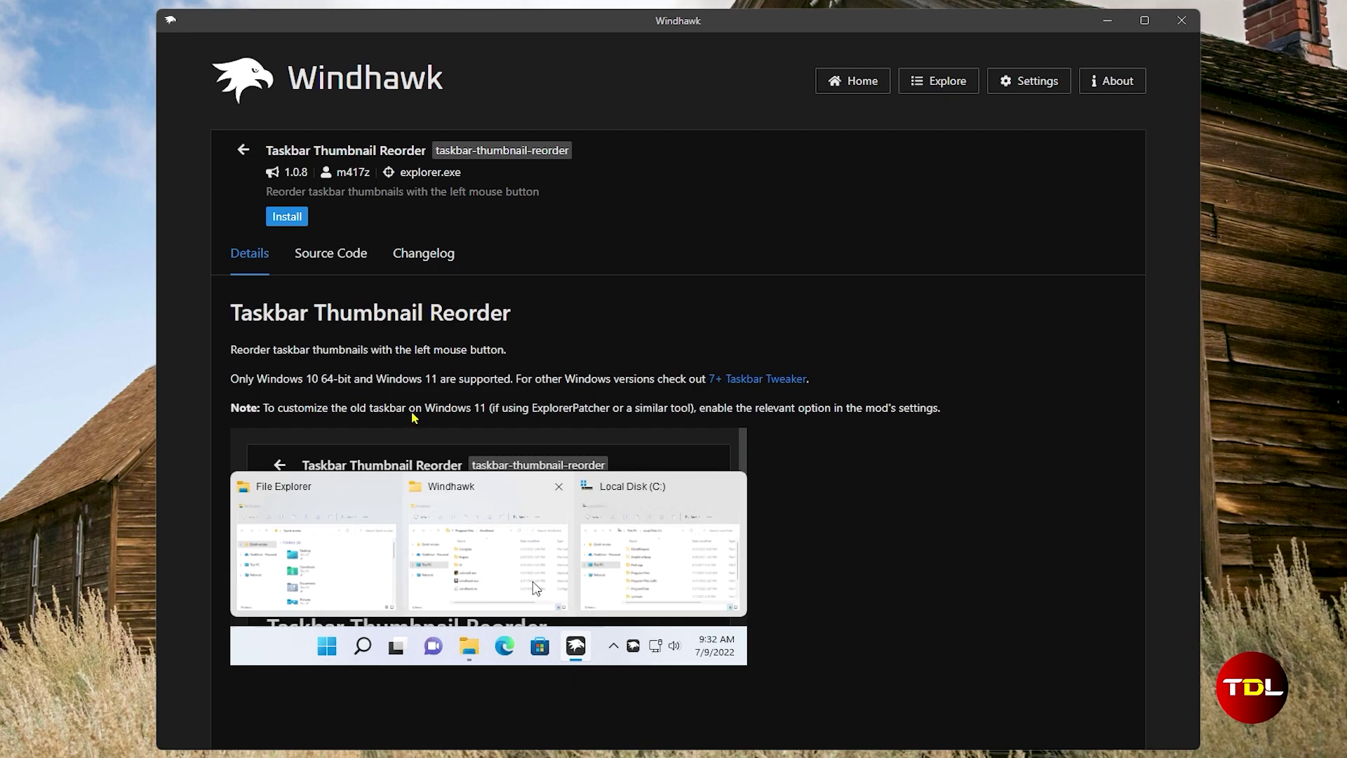
left_click(343, 252)
scroll(513, 482, "down", 10)
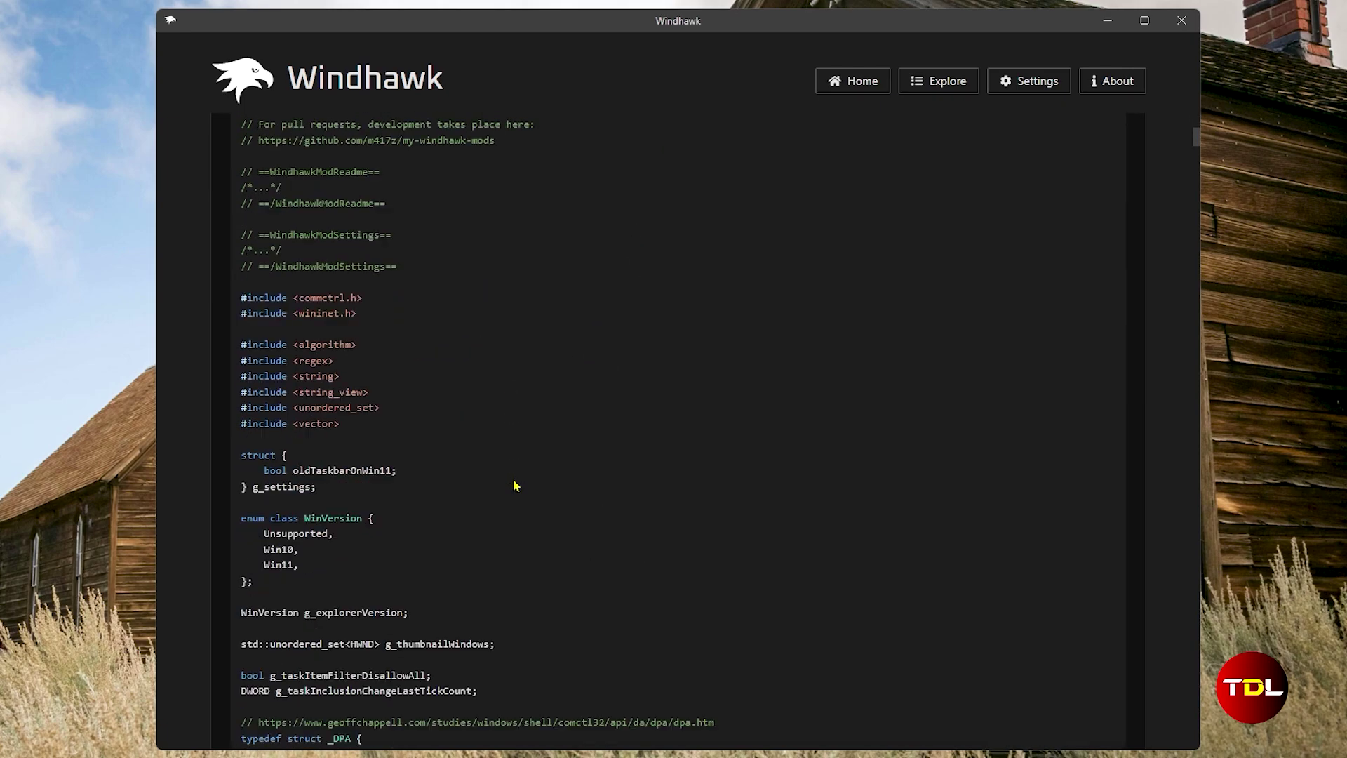
scroll(513, 482, "down", 5)
scroll(513, 483, "up", 15)
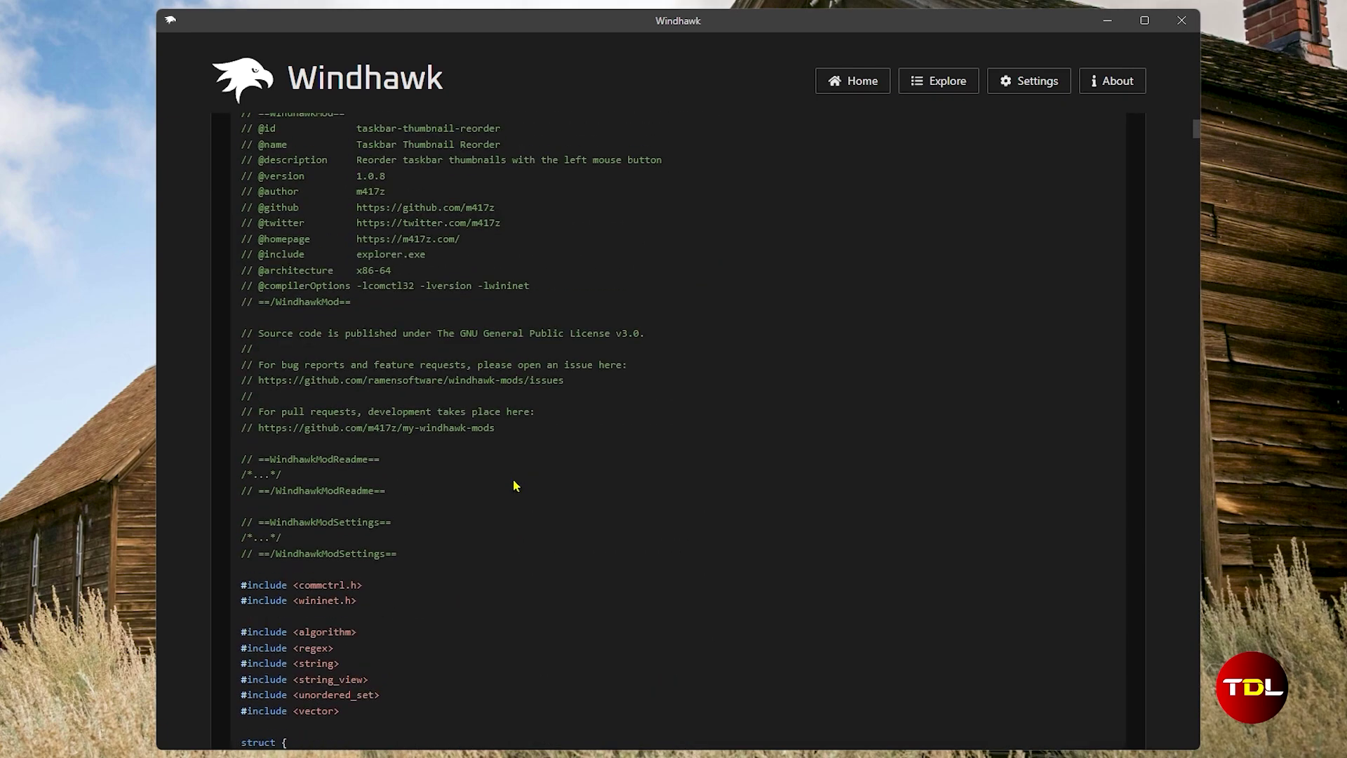
Review the mod's changelog, then begin installing Taskbar Thumbnail Reorder
left_click(427, 255)
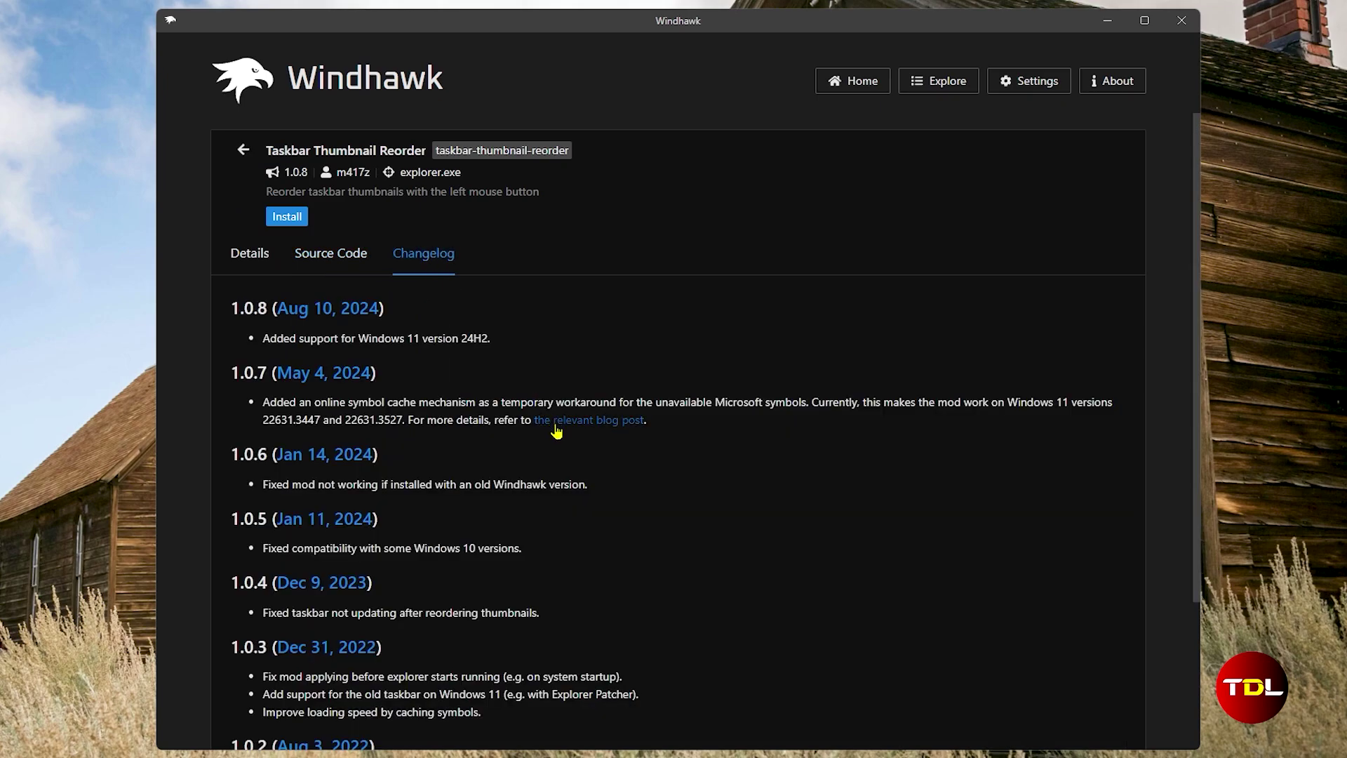
scroll(557, 431, "down", 3)
scroll(562, 456, "up", 3)
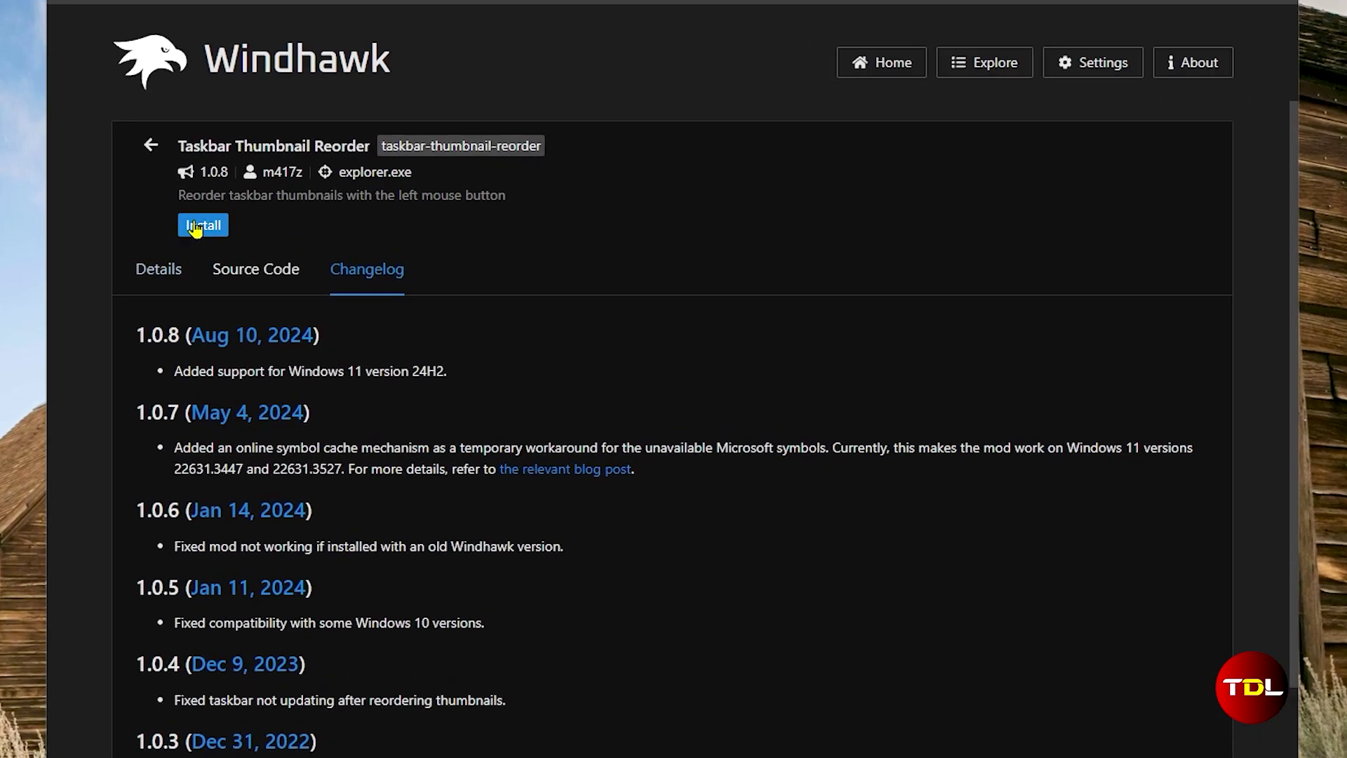
left_click(281, 217)
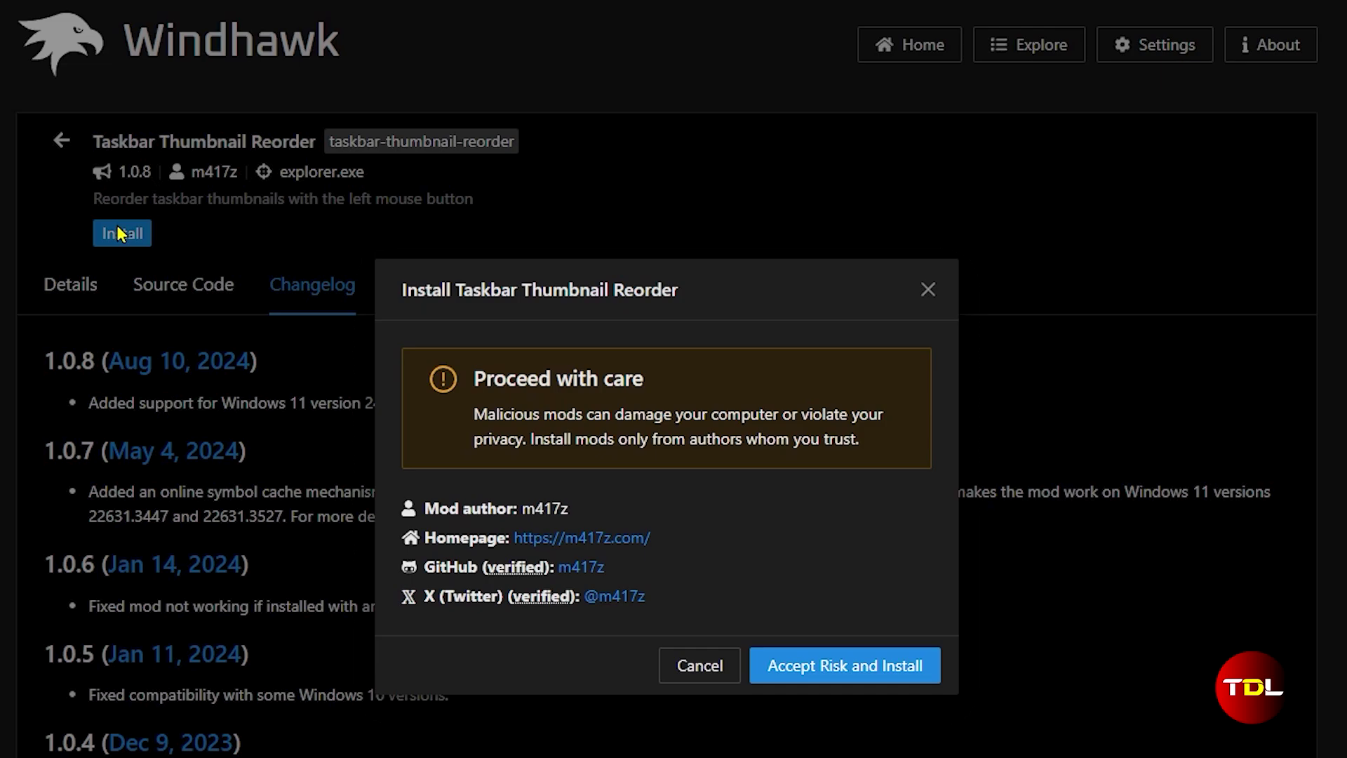
Accept the risk warning to install Taskbar Thumbnail Reorder
left_click(800, 670)
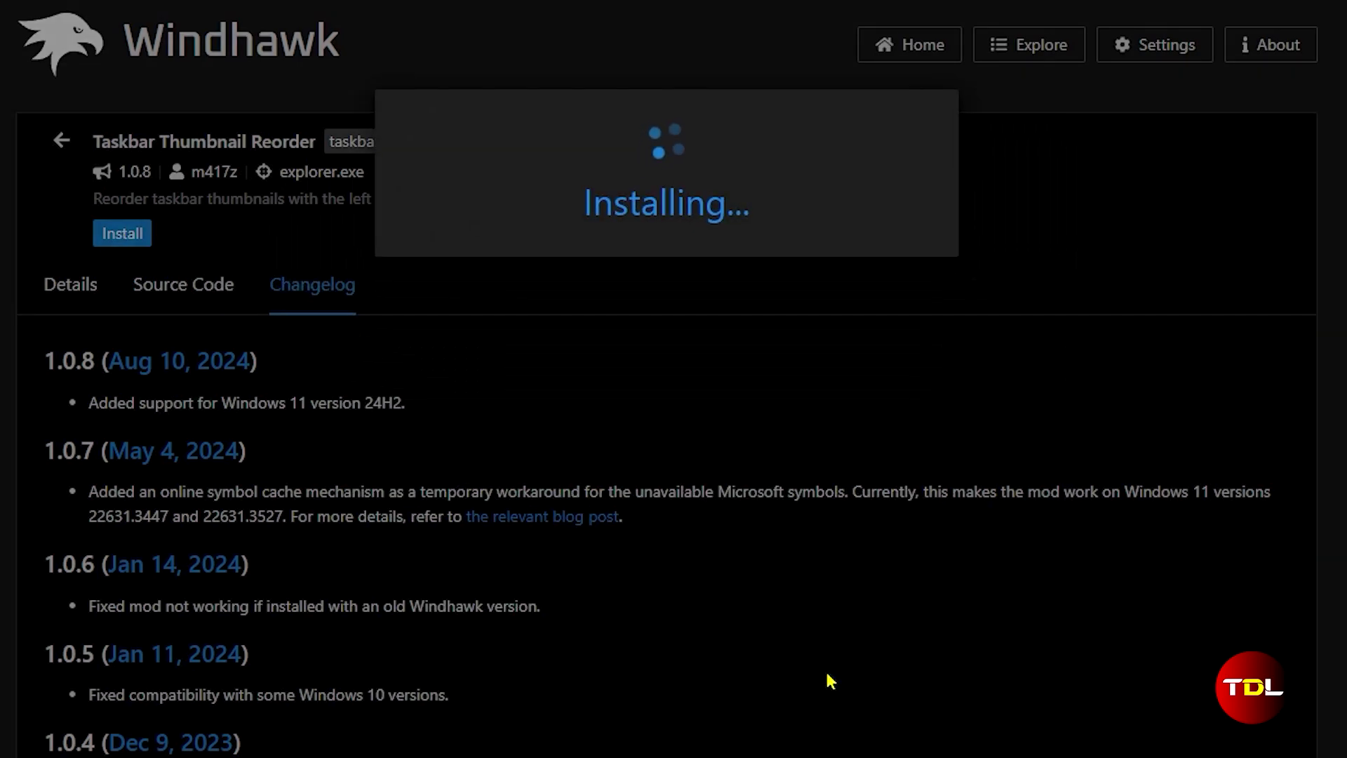